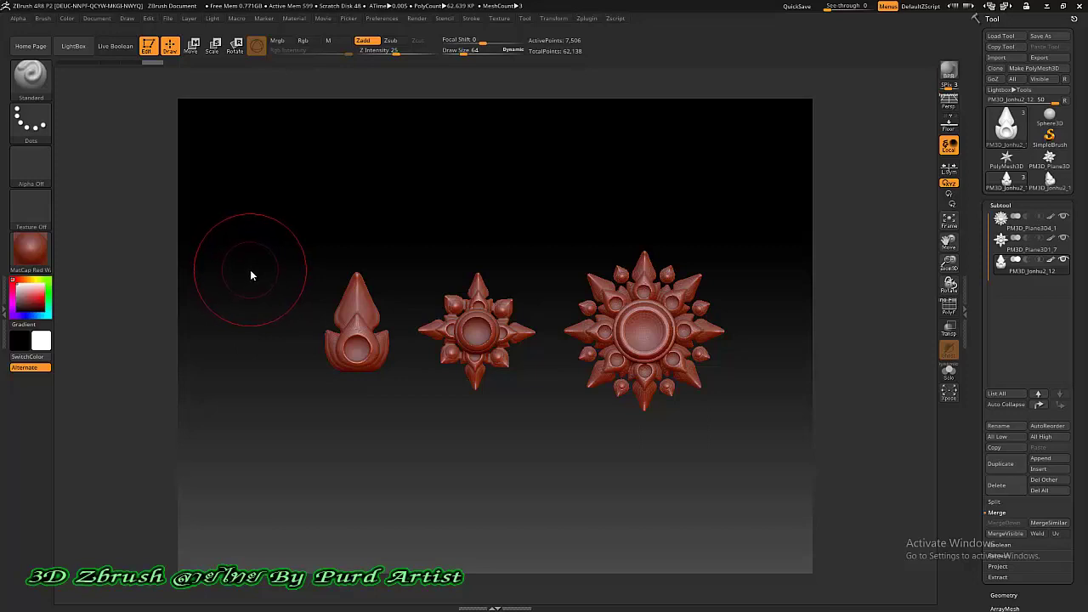
# - Orbit the view and outline the flame-shaped and four-point star ornament models
pyautogui.moveTo(254, 274); pyautogui.dragTo(253, 273)
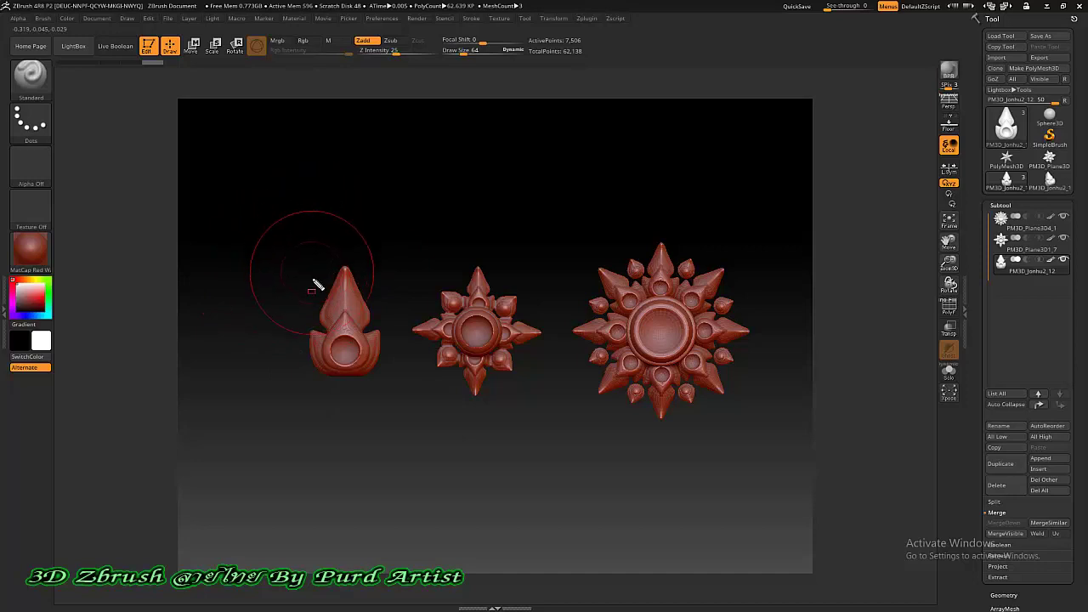
pyautogui.moveTo(282, 237)
pyautogui.keyDown('ctrl'); pyautogui.keyDown('alt'); pyautogui.keyDown('shift'); pyautogui.mouseDown()
pyautogui.moveTo(396, 394)
pyautogui.moveTo(393, 306)
pyautogui.mouseUp(); pyautogui.keyUp('shift'); pyautogui.keyUp('alt'); pyautogui.keyUp('ctrl')
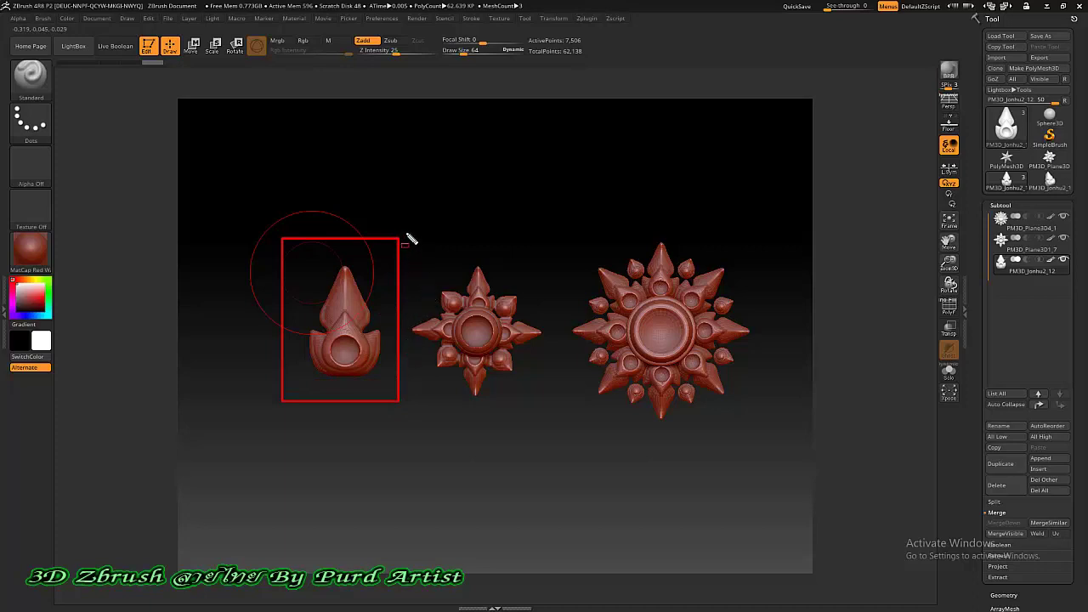
pyautogui.moveTo(402, 230); pyautogui.dragTo(536, 378)
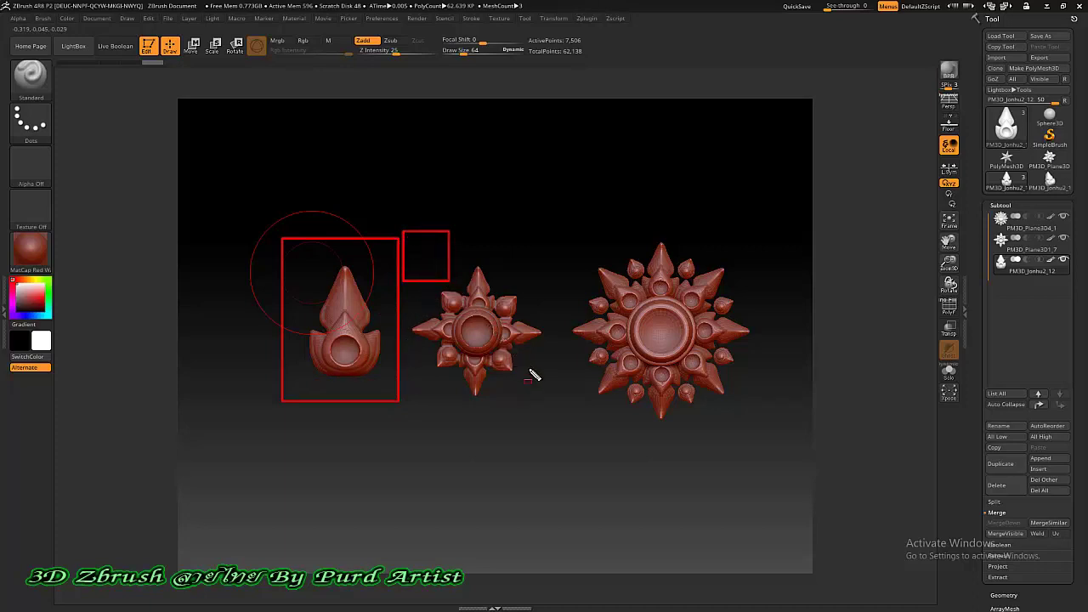
pyautogui.keyDown('ctrl'); pyautogui.keyDown('alt'); pyautogui.keyDown('shift'); pyautogui.moveTo(595, 398); pyautogui.dragTo(767, 425); pyautogui.keyUp('shift'); pyautogui.keyUp('alt'); pyautogui.keyUp('ctrl')
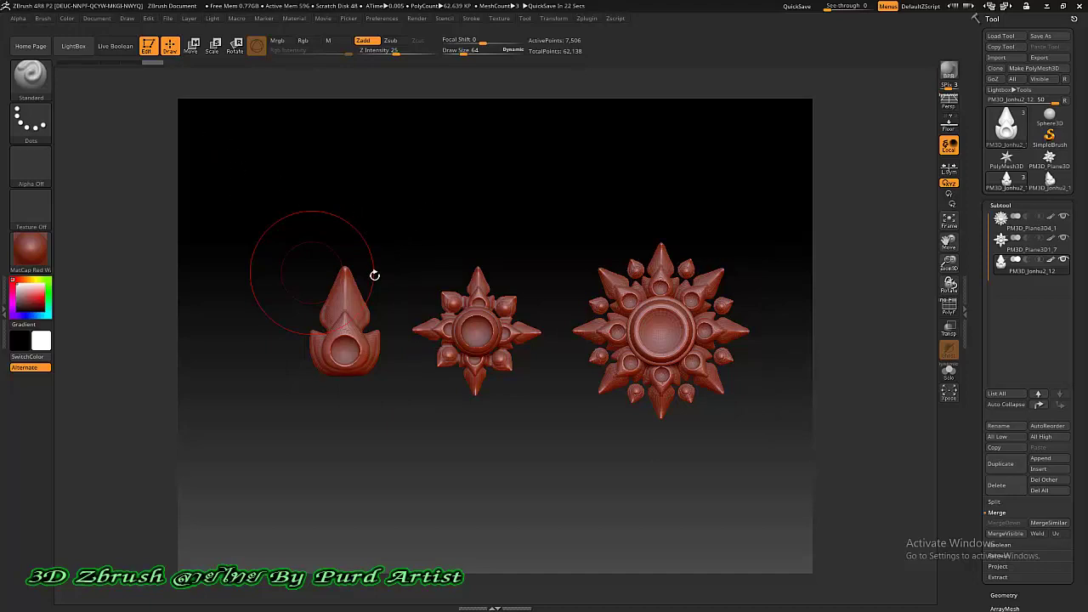
pyautogui.moveTo(442, 218); pyautogui.dragTo(420, 205)
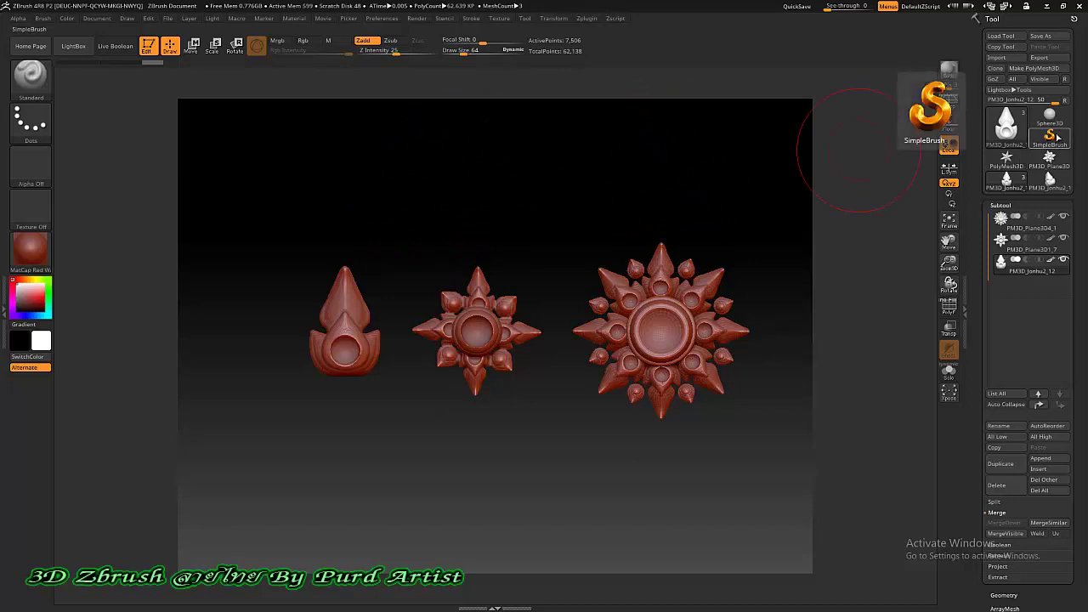
# - Switch to SimpleBrush, clear the canvas, and draw an editable Cube3D at the centre
pyautogui.click(1050, 136)
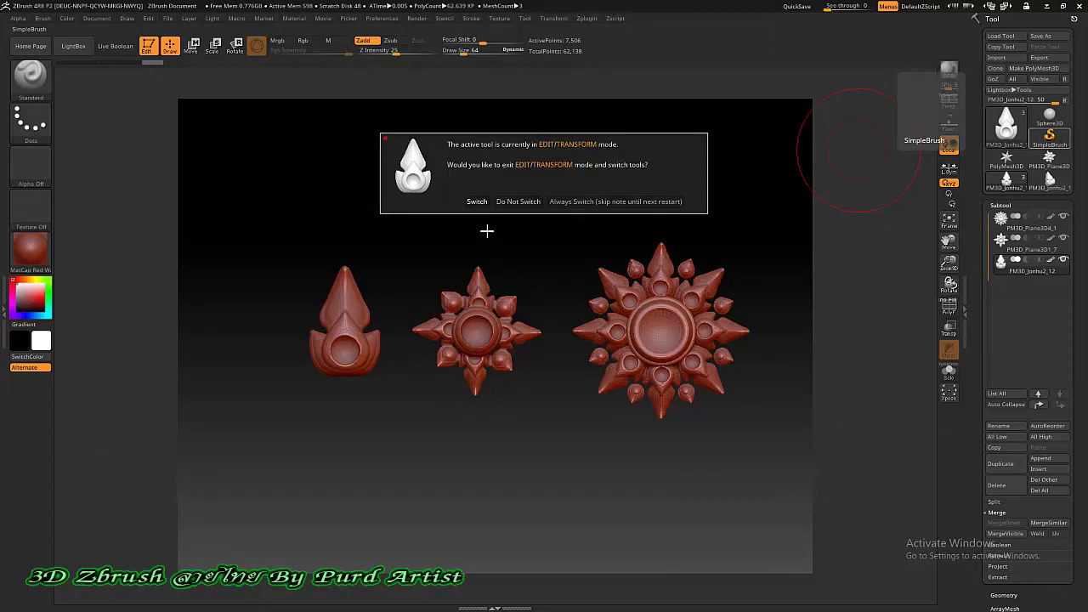
pyautogui.click(477, 203)
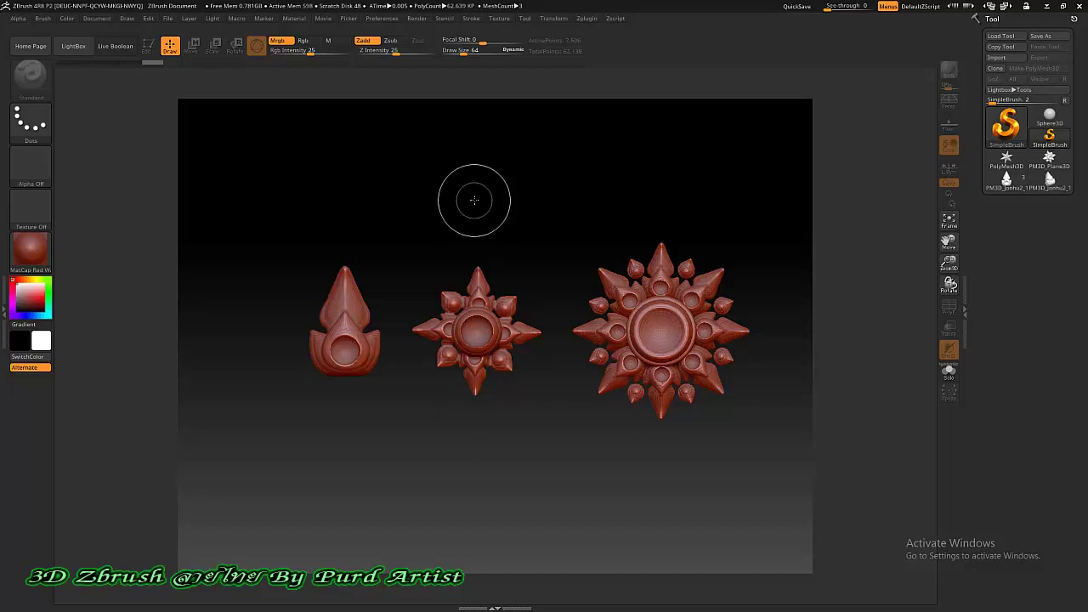
pyautogui.hotkey('ctrl', 'n')
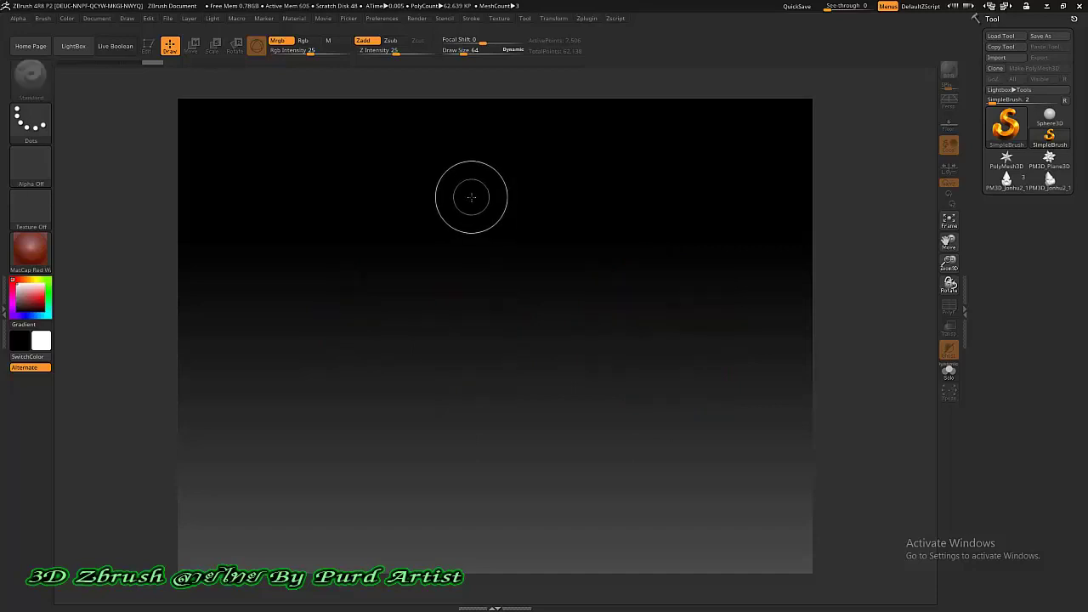
pyautogui.click(990, 133)
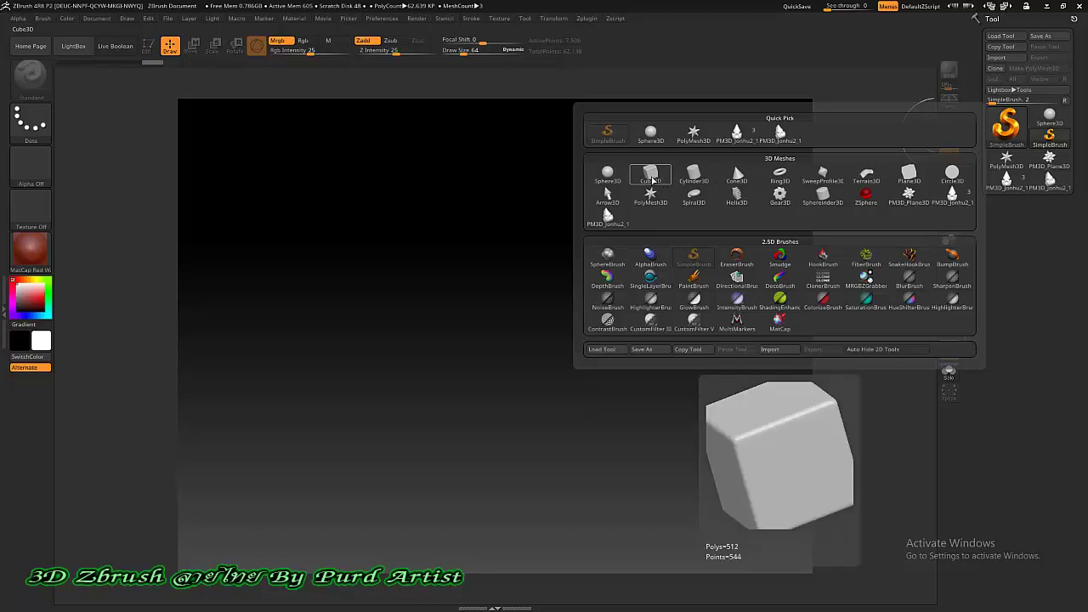
pyautogui.click(653, 179)
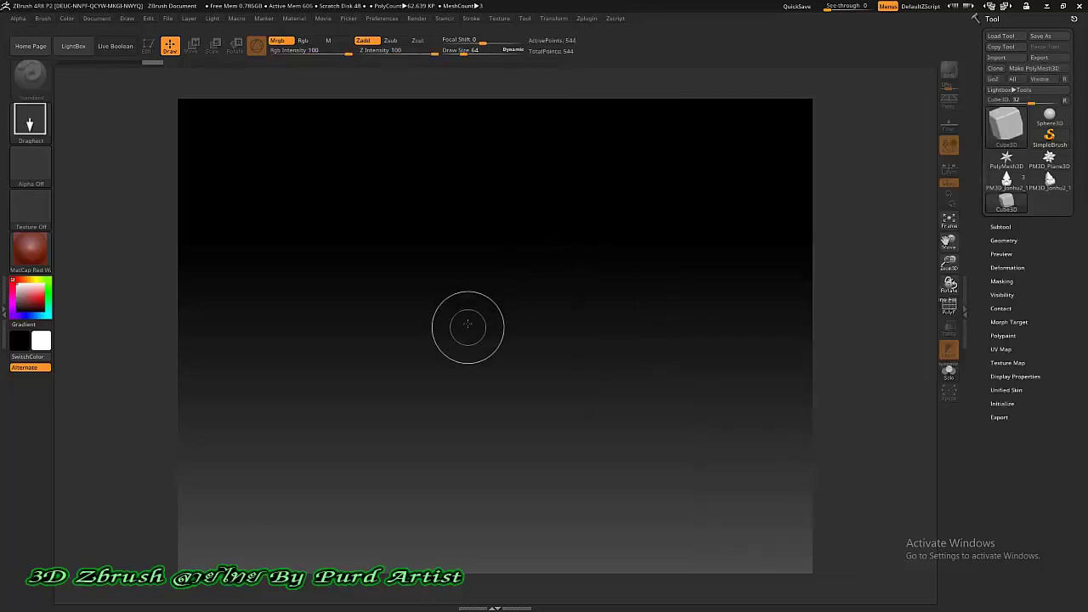
pyautogui.moveTo(481, 321); pyautogui.dragTo(489, 366)
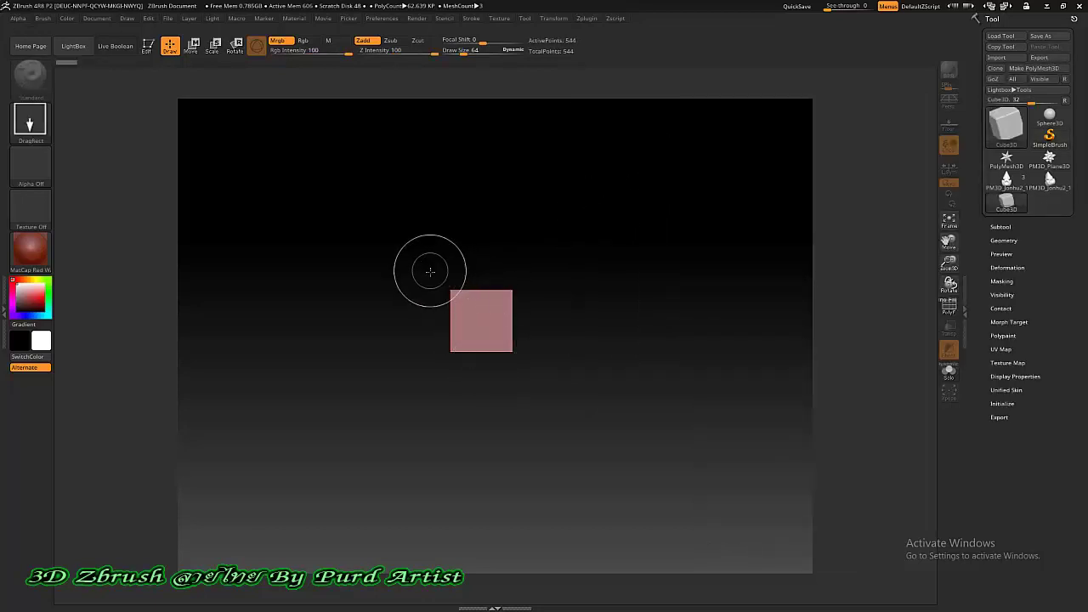
pyautogui.click(154, 52)
pyautogui.click(150, 53)
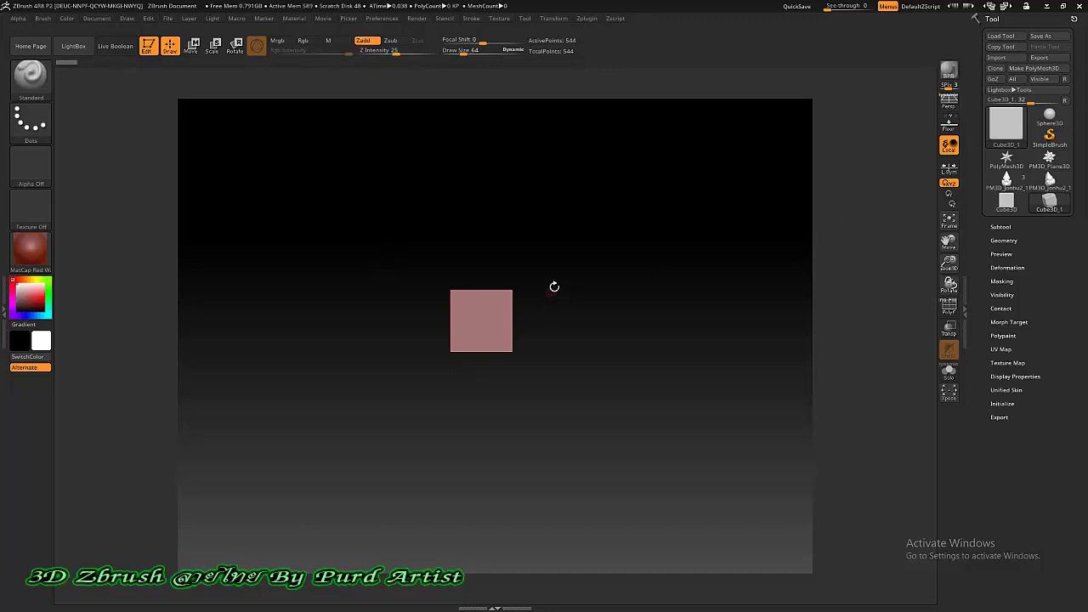
# - Convert the model to PolyMesh3D and inspect the flame piece remeshed to 13,418 points
pyautogui.click(1034, 68)
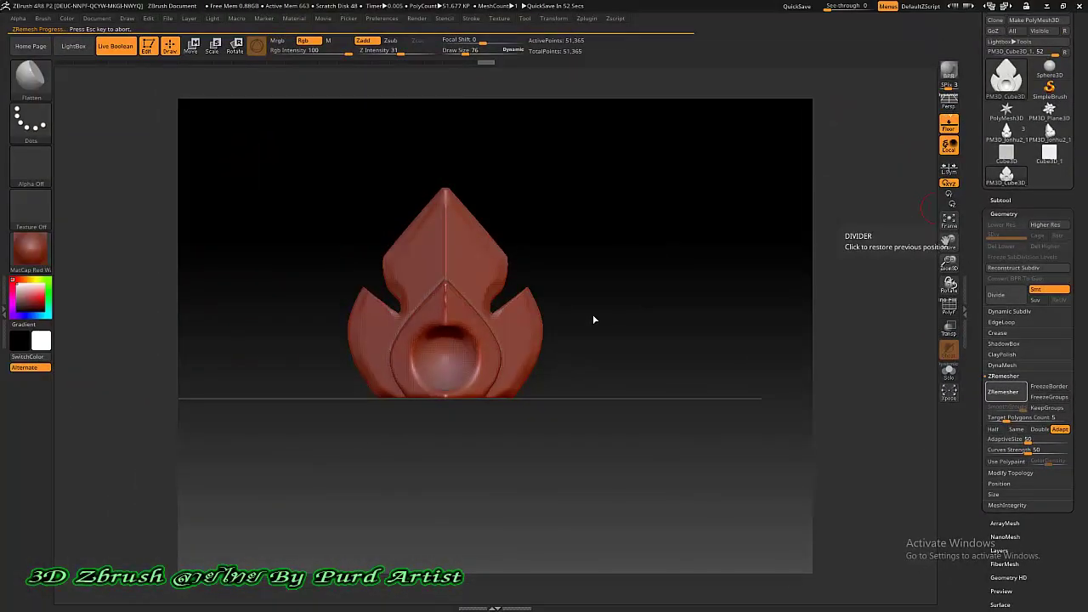
pyautogui.moveTo(595, 299)
pyautogui.mouseDown()
pyautogui.moveTo(627, 314)
pyautogui.moveTo(595, 315)
pyautogui.moveTo(595, 284)
pyautogui.mouseUp()
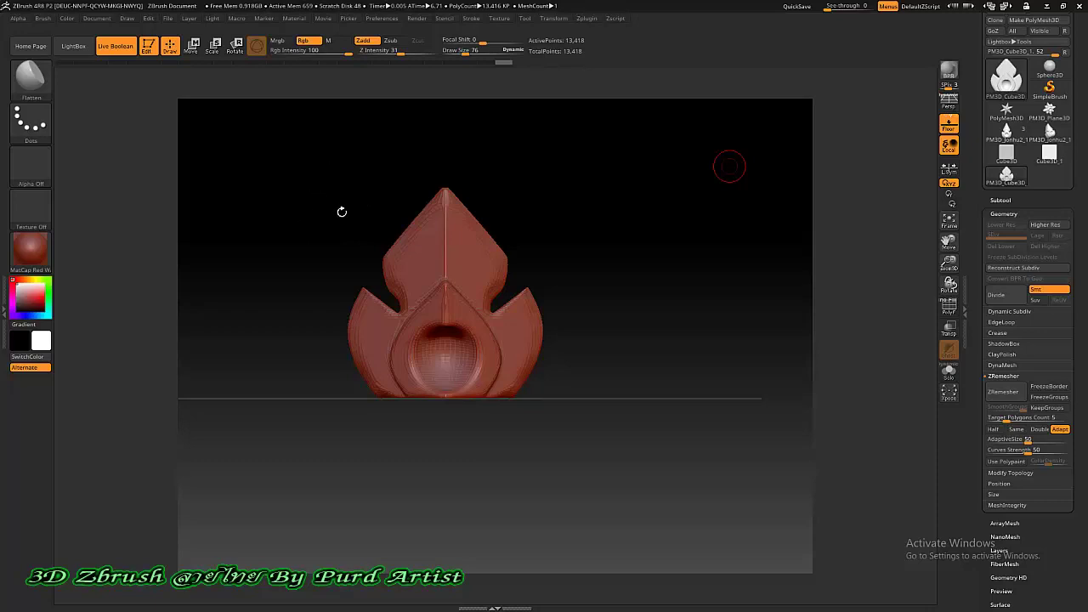
pyautogui.moveTo(286, 212); pyautogui.dragTo(272, 195)
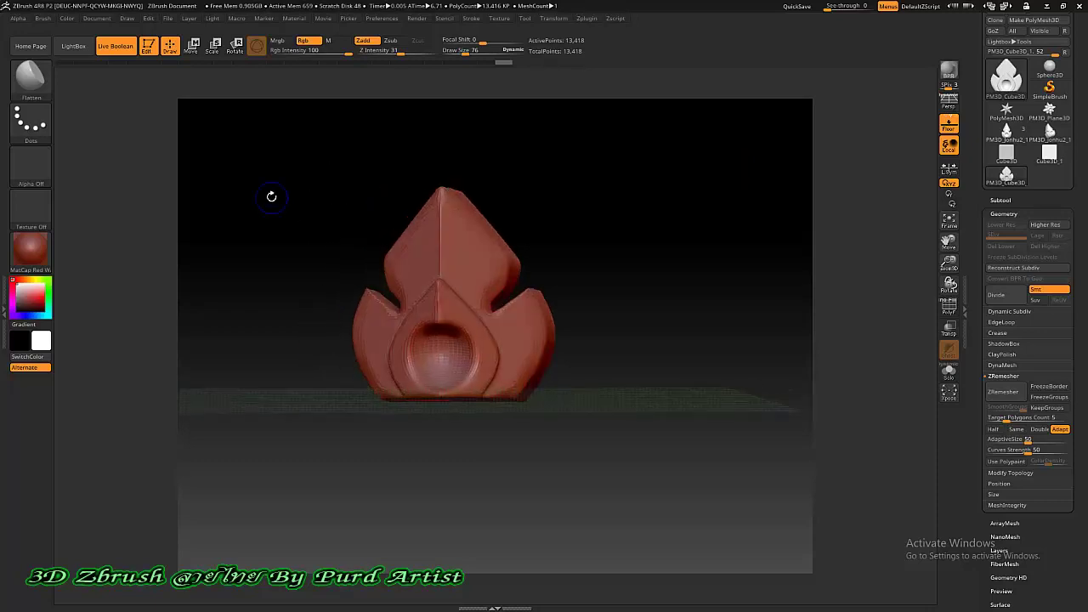
pyautogui.click(1006, 76)
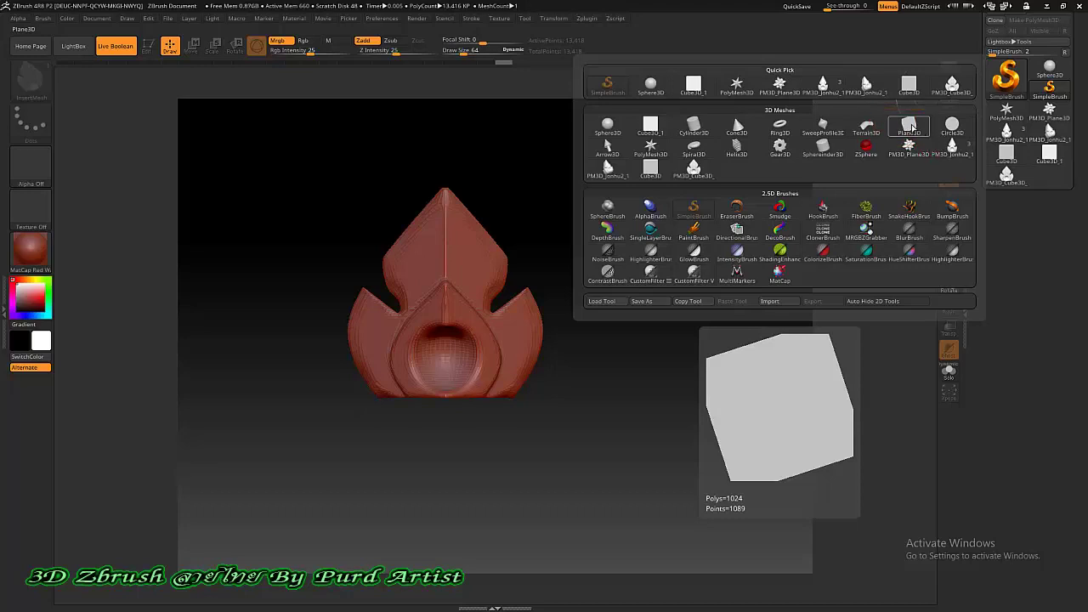
# - Draw a Plane3D primitive on a cleared canvas and put it into Edit mode
pyautogui.click(910, 125)
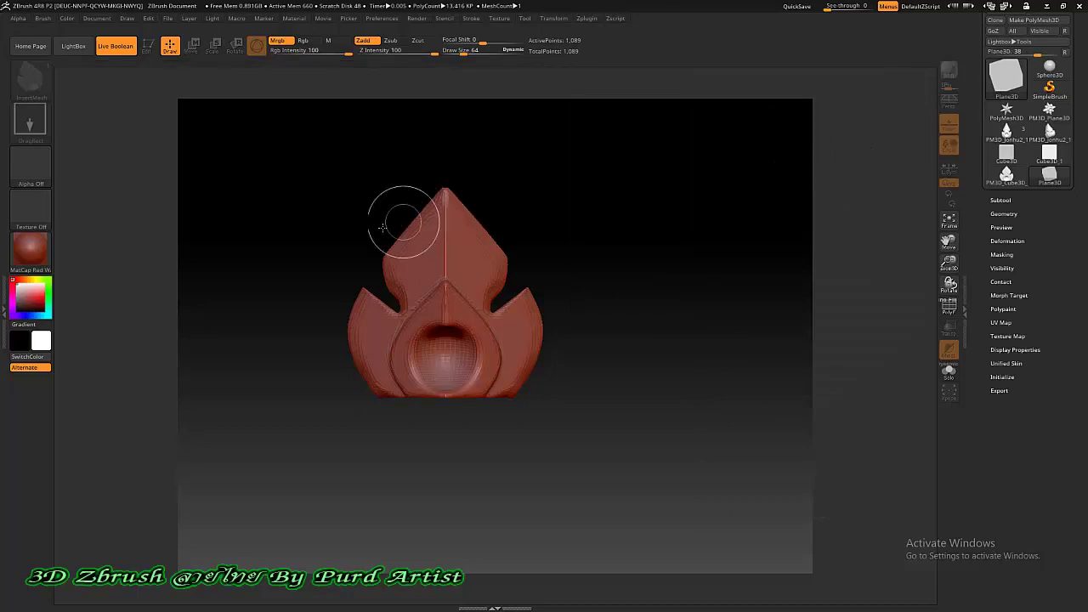
pyautogui.hotkey('ctrl', 'n')
pyautogui.moveTo(456, 292); pyautogui.dragTo(452, 390)
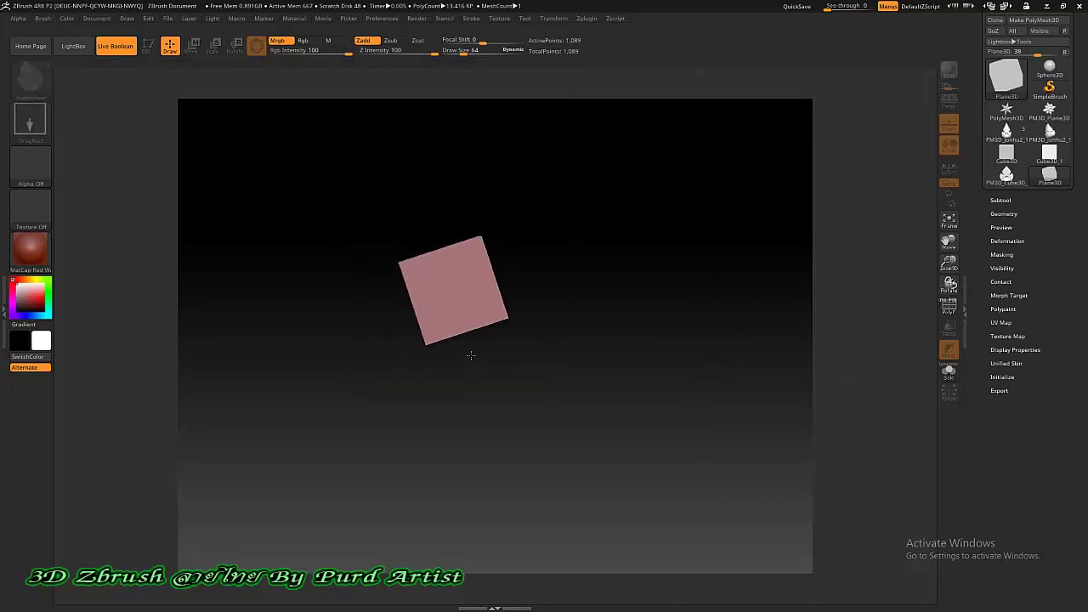
pyautogui.press('t')
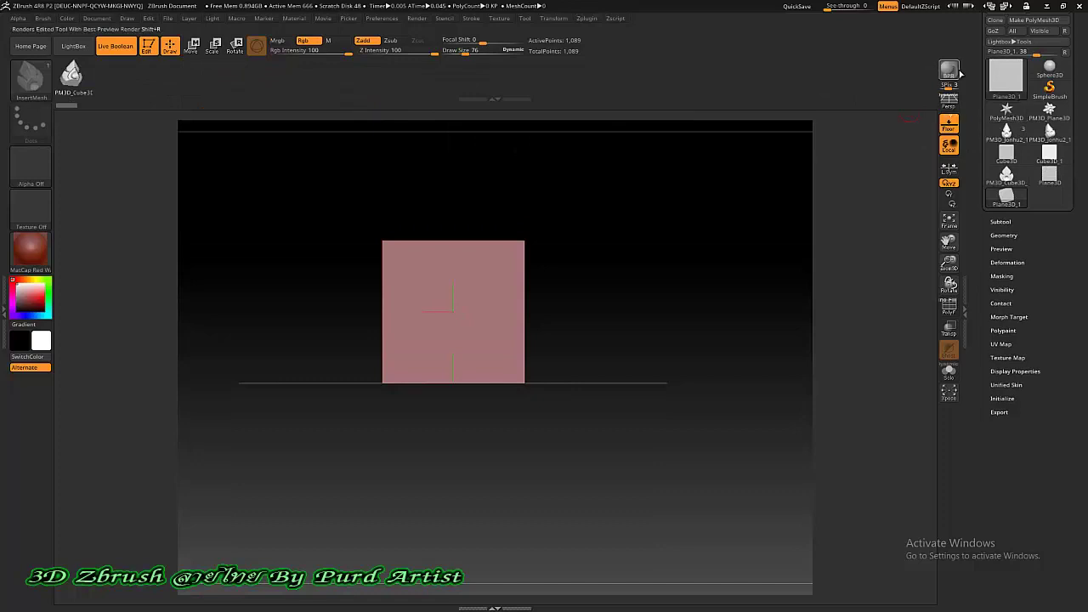
# - Make the plane a PolyMesh3D of 1,089 points and orbit and zoom to check it
pyautogui.moveTo(962, 113); pyautogui.dragTo(969, 151)
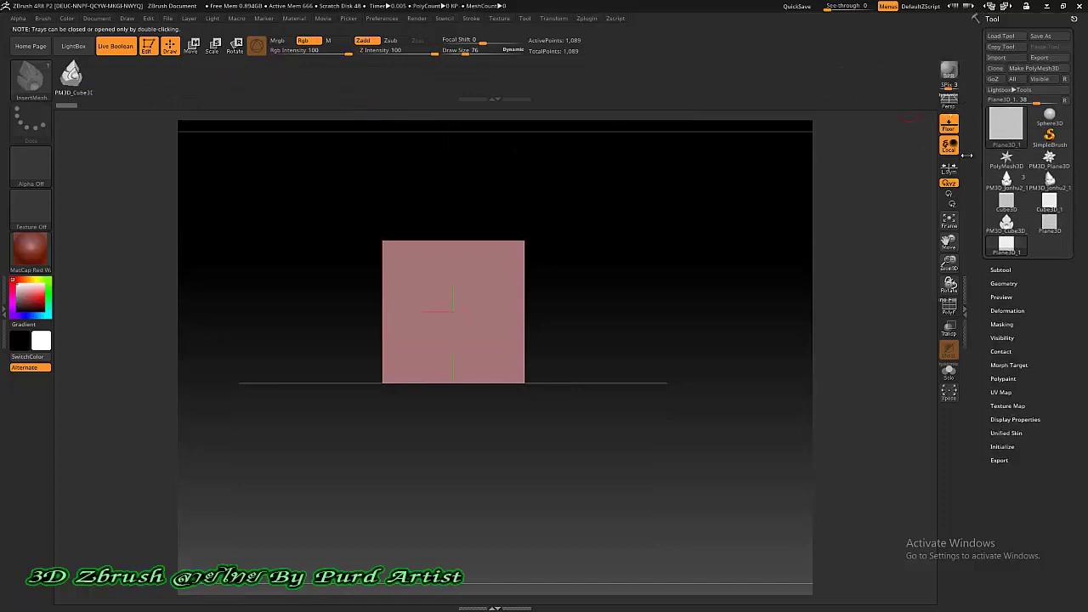
pyautogui.click(1034, 68)
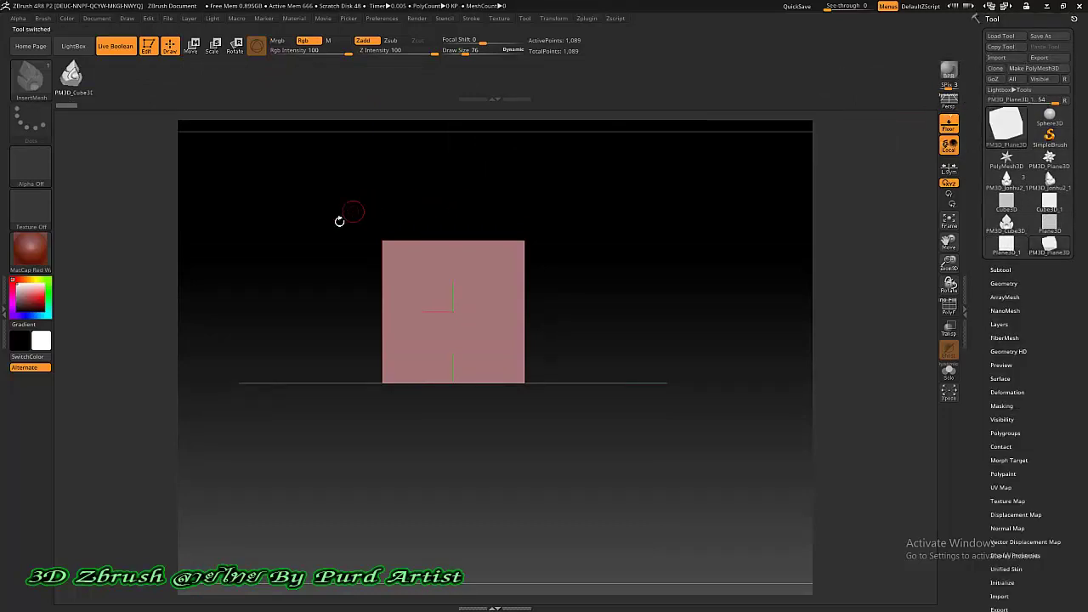
pyautogui.moveTo(340, 221)
pyautogui.mouseDown()
pyautogui.moveTo(323, 233)
pyautogui.moveTo(301, 226)
pyautogui.moveTo(350, 236)
pyautogui.moveTo(331, 234)
pyautogui.moveTo(352, 263)
pyautogui.moveTo(316, 236)
pyautogui.mouseUp()
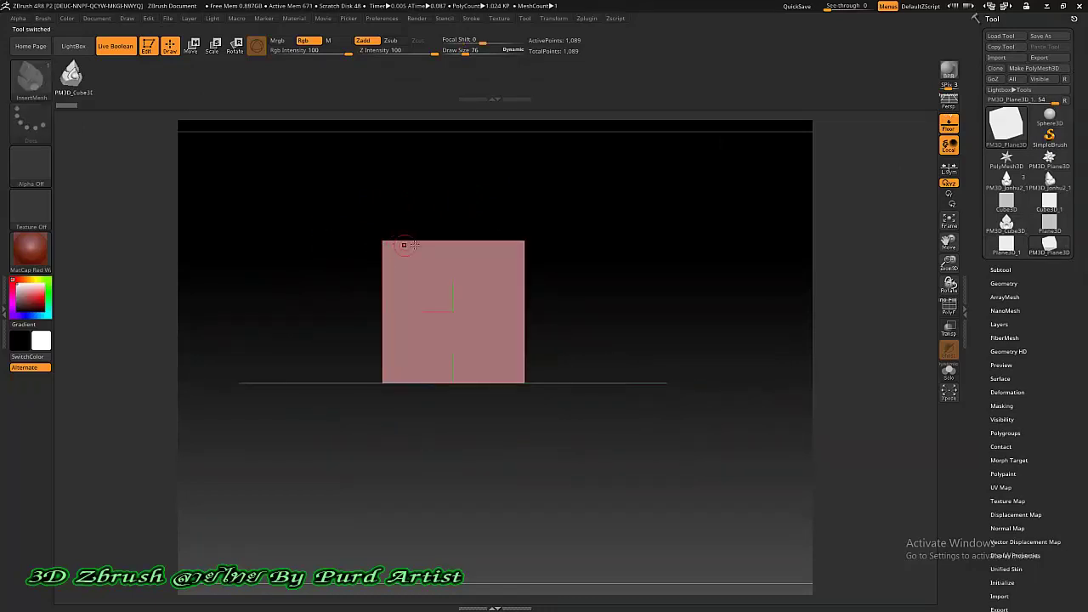
pyautogui.keyDown('ctrl'); pyautogui.moveTo(501, 274); pyautogui.dragTo(442, 292, button='right'); pyautogui.keyUp('ctrl')
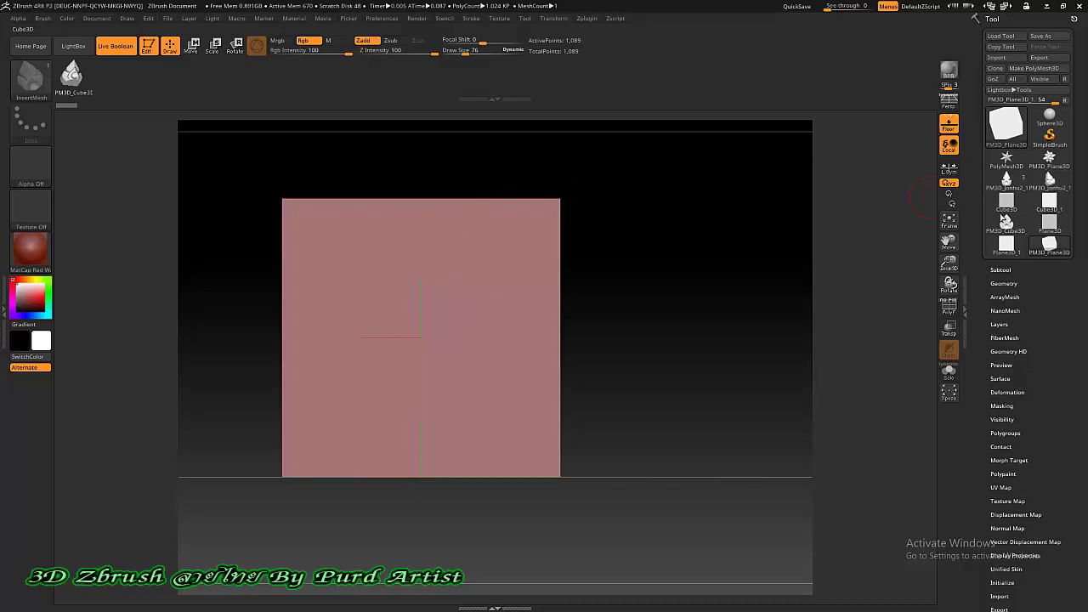
# - Return to the ornament models and frame the star ornament in a straight front view
pyautogui.click(1007, 180)
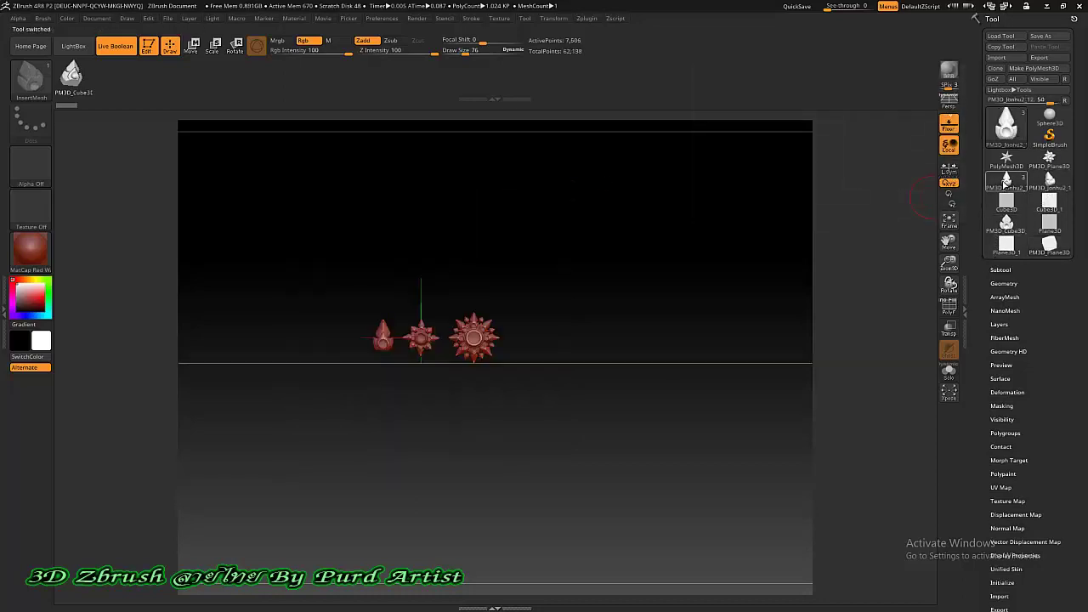
pyautogui.press('f')
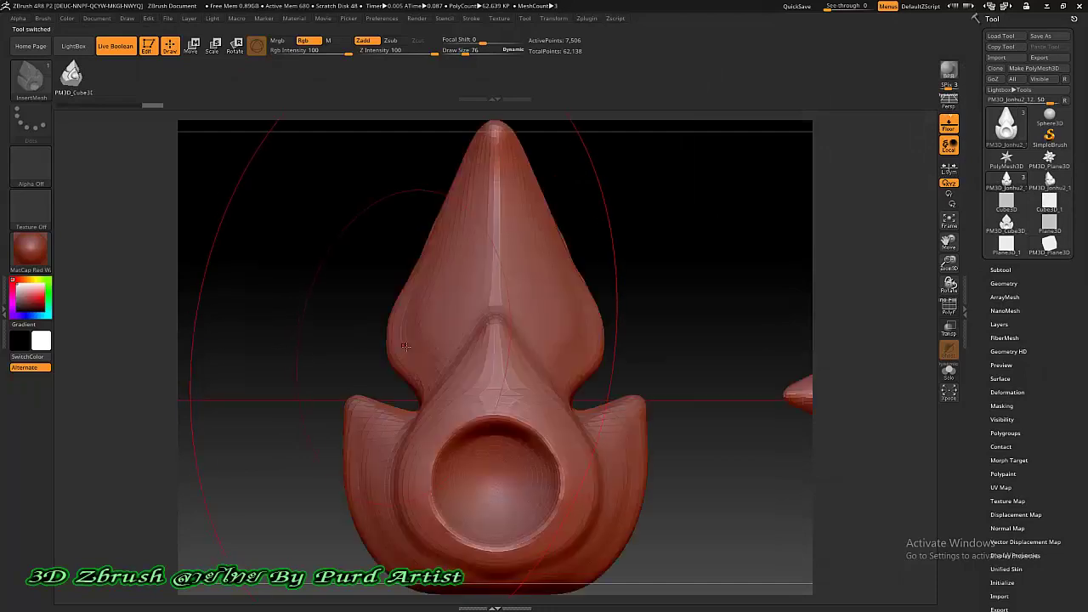
pyautogui.press('f')
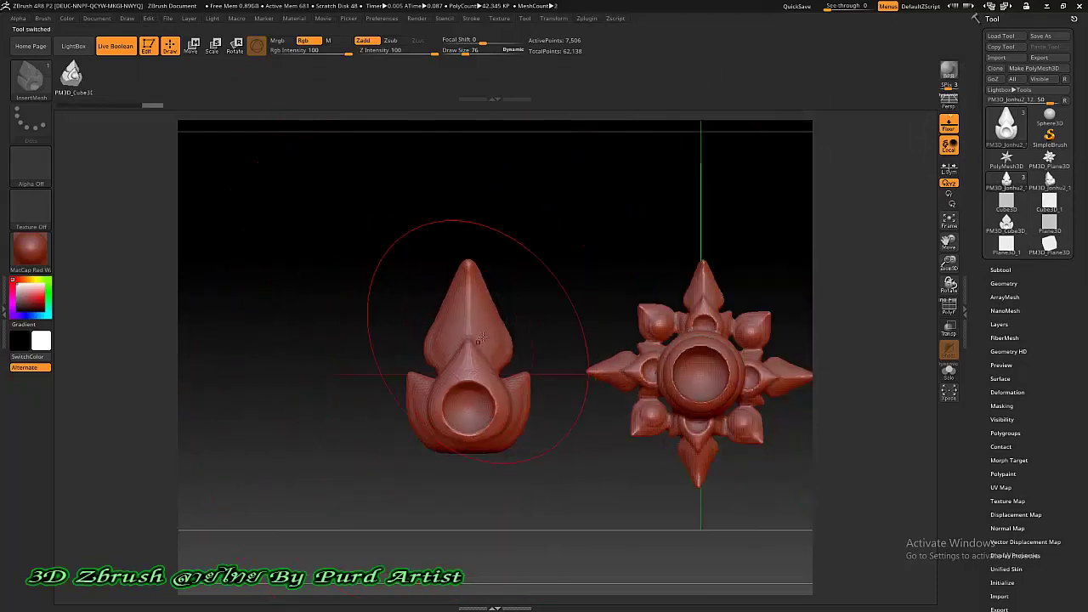
pyautogui.keyDown('alt'); pyautogui.moveTo(544, 301); pyautogui.dragTo(411, 273); pyautogui.keyUp('alt')
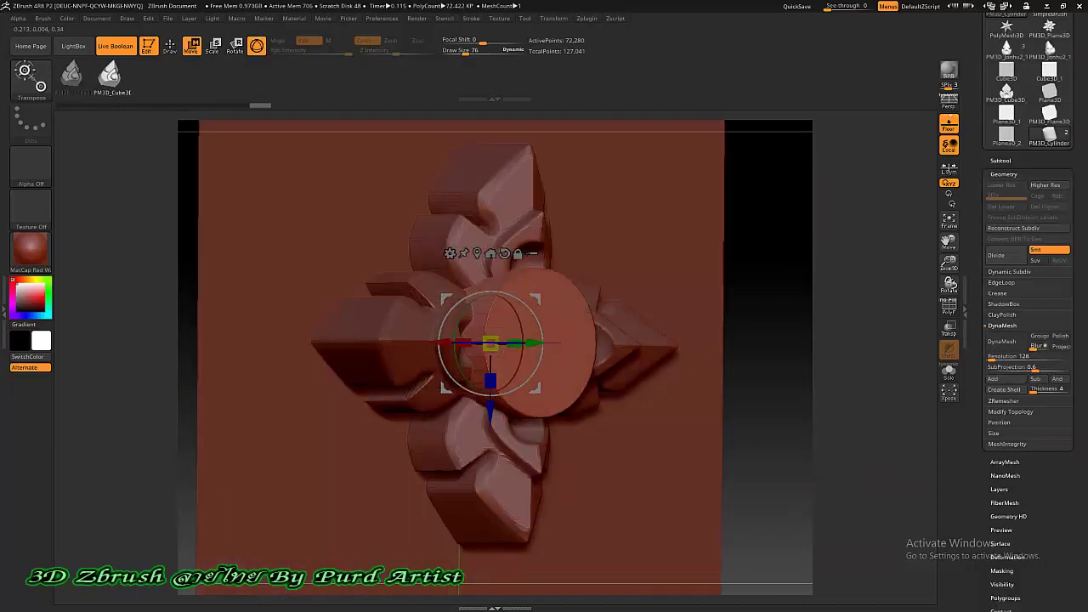
pyautogui.keyDown('shift'); pyautogui.moveTo(749, 357); pyautogui.dragTo(518, 347); pyautogui.keyUp('shift')
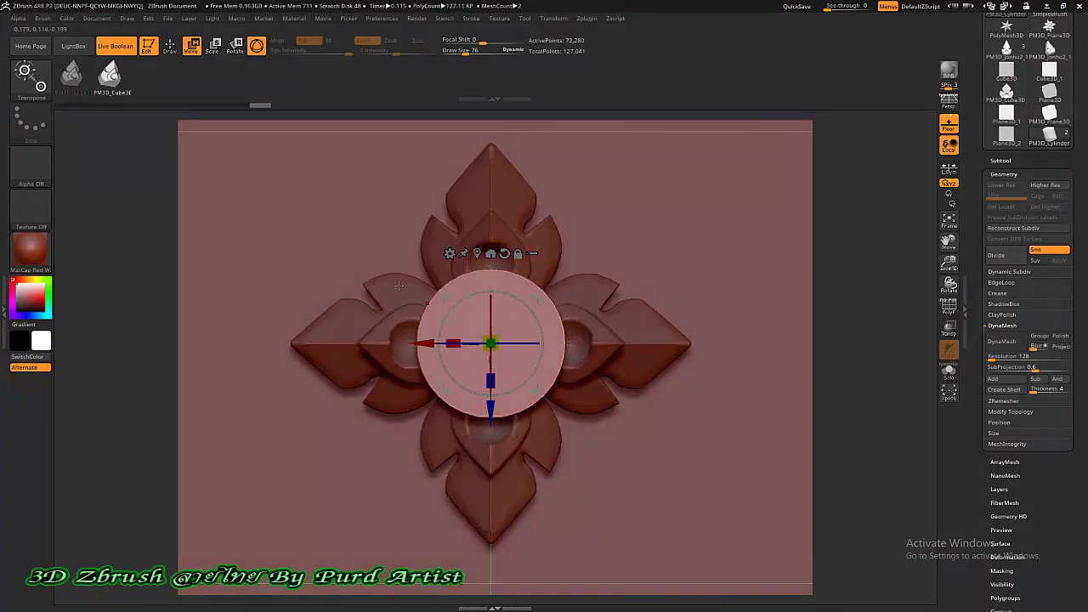
# - Circle the central cylinder disc to point it out, clear the annotation, and zoom out
pyautogui.click(174, 47)
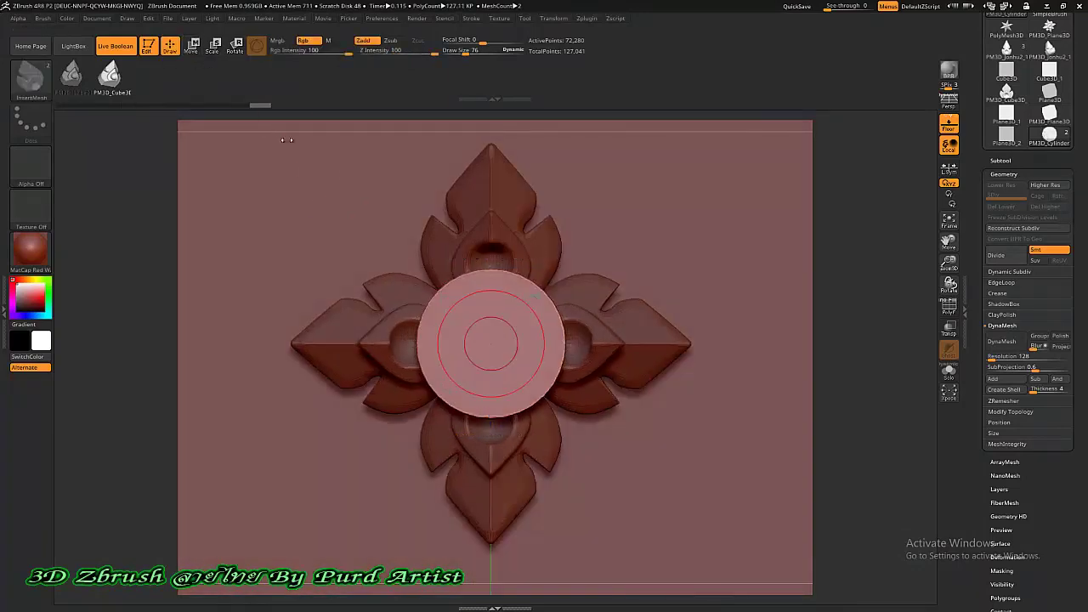
pyautogui.moveTo(481, 365); pyautogui.dragTo(494, 347)
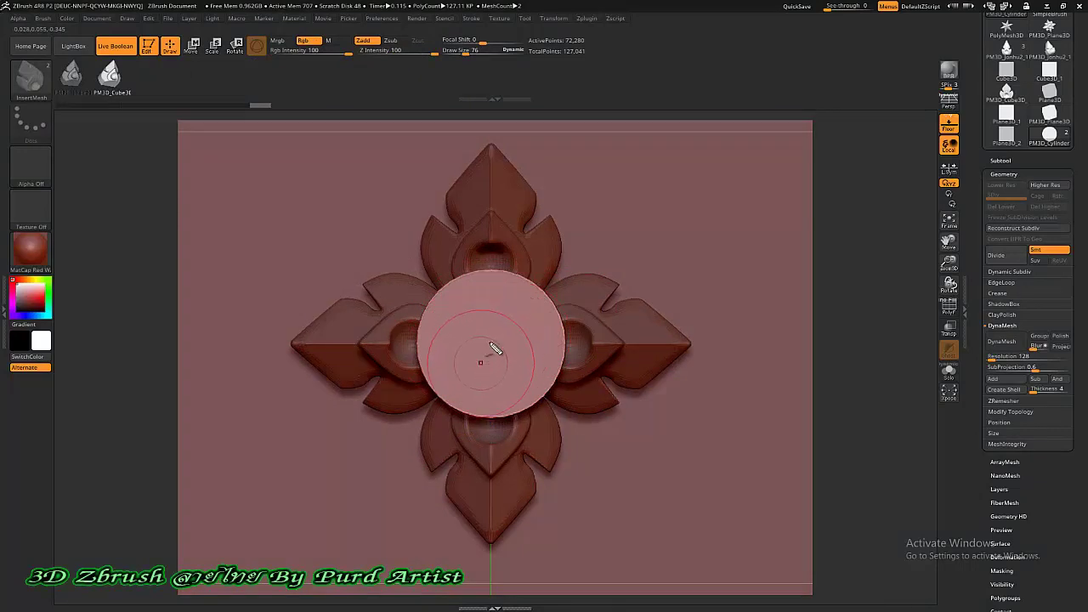
pyautogui.moveTo(489, 304); pyautogui.dragTo(454, 323)
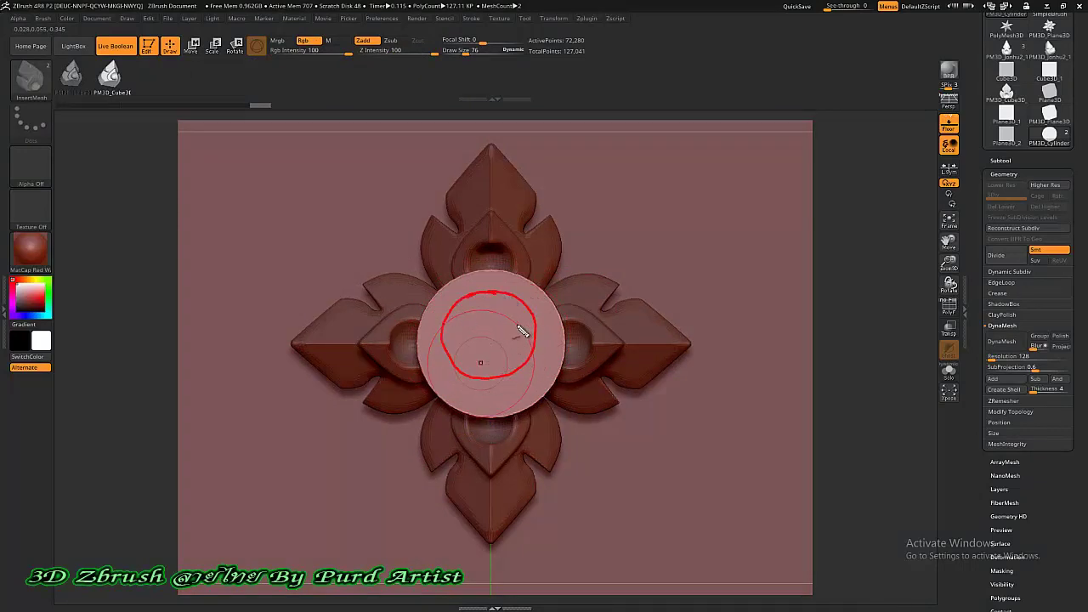
pyautogui.press('Escape')
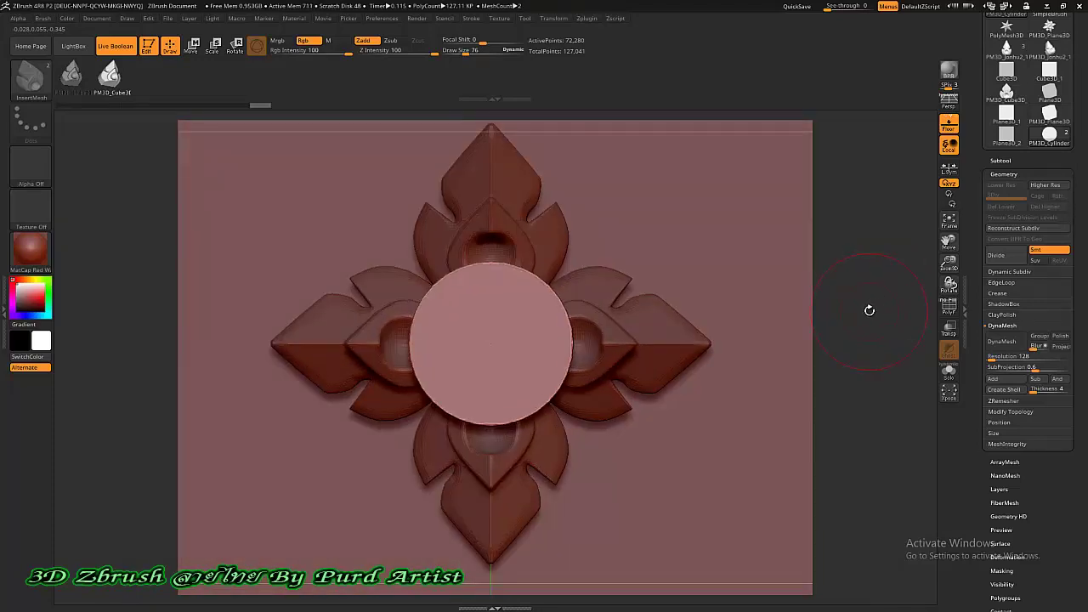
pyautogui.keyDown('alt'); pyautogui.moveTo(885, 290); pyautogui.dragTo(908, 260); pyautogui.keyUp('alt')
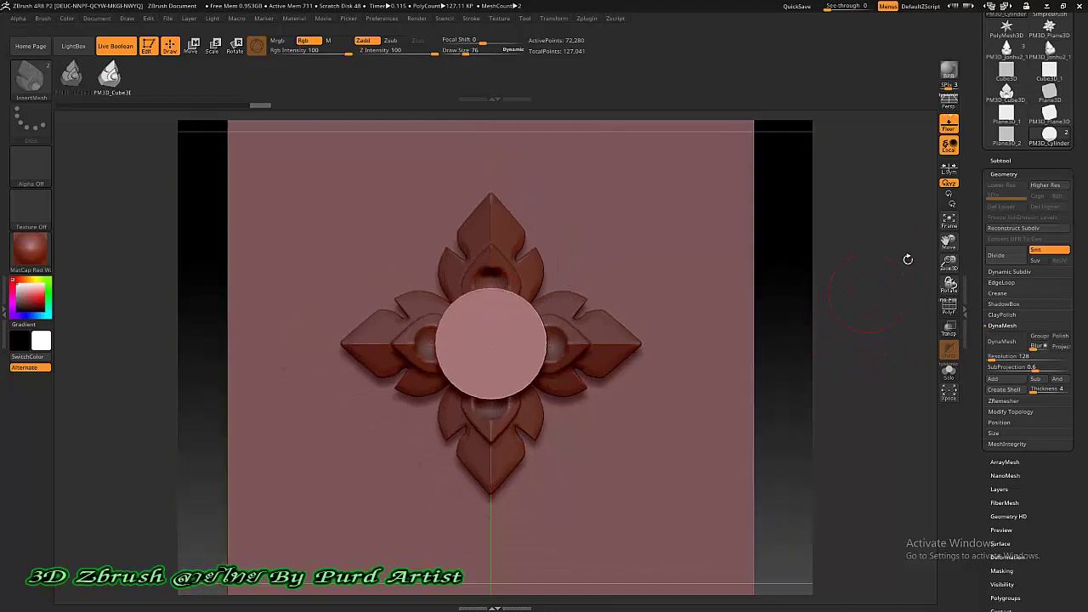
# - Insert a Sphere3D as a new subtool in the Subtool palette
pyautogui.click(1002, 162)
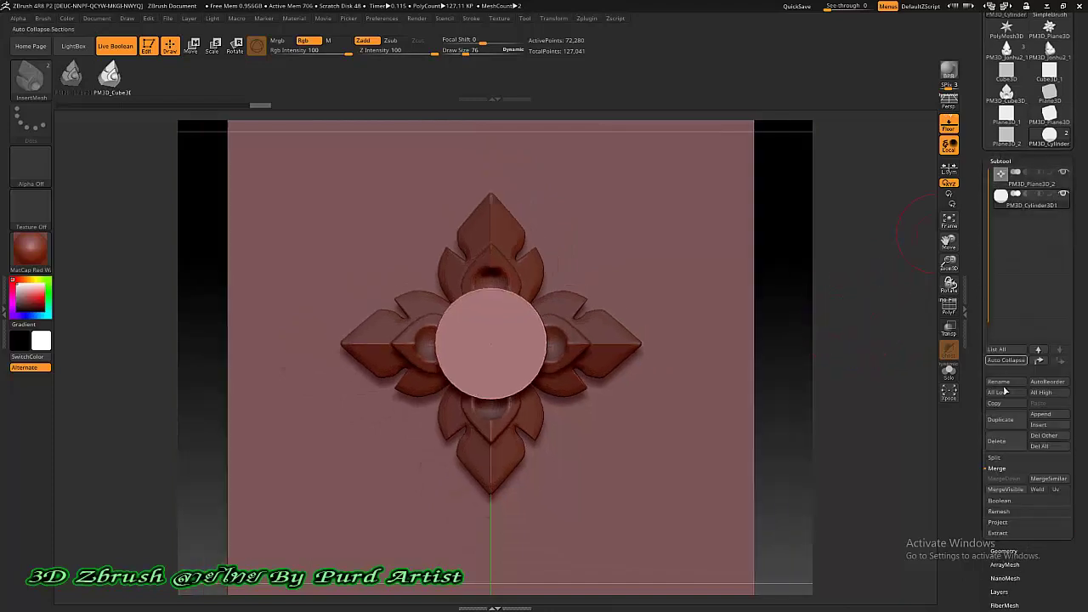
pyautogui.click(1039, 425)
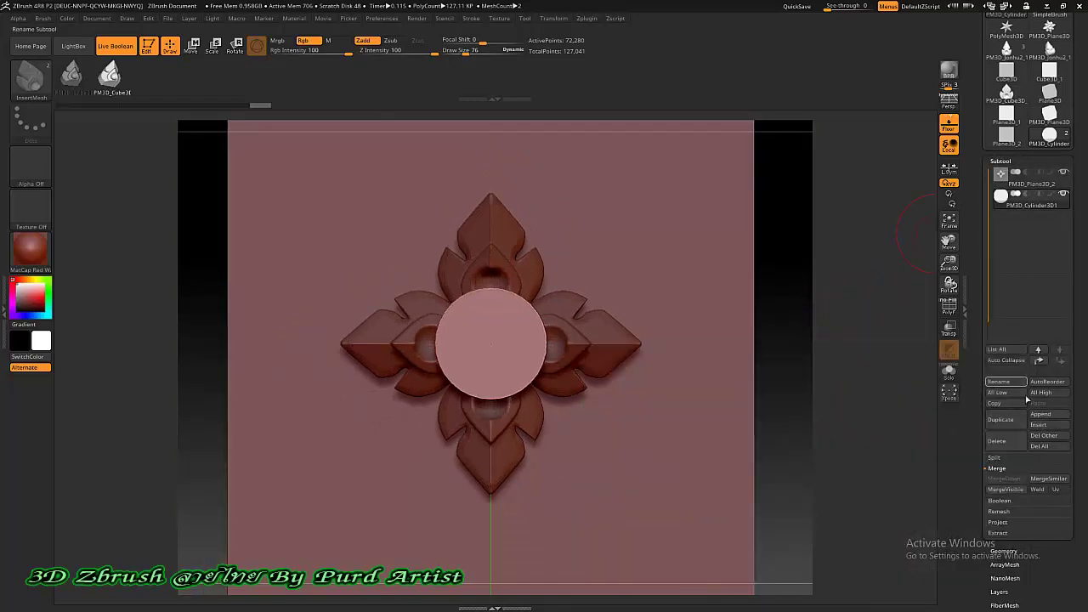
pyautogui.click(1039, 425)
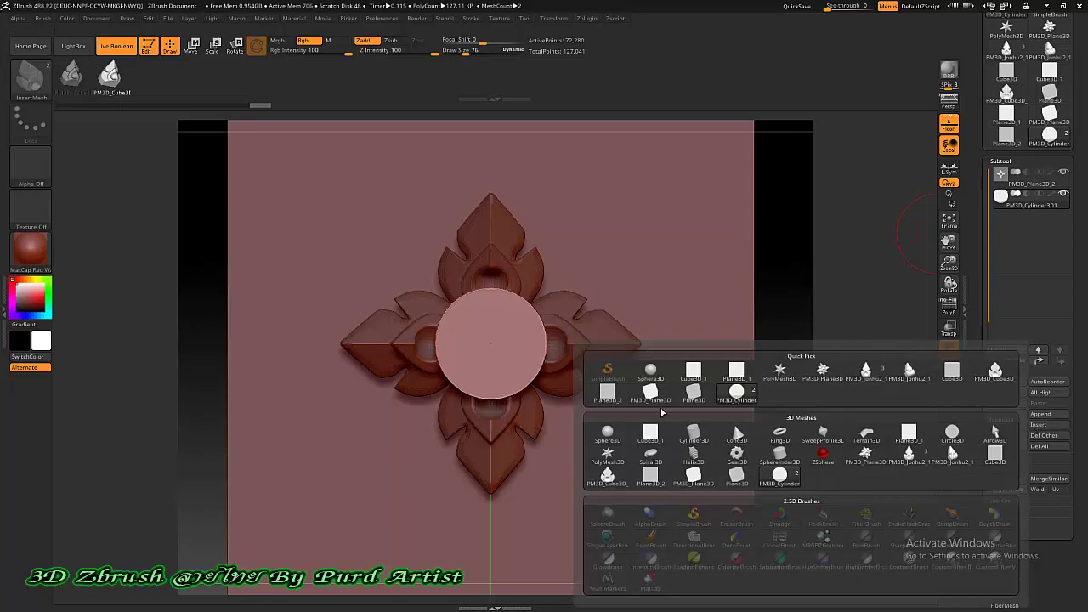
pyautogui.click(650, 371)
pyautogui.keyDown('ctrl'); pyautogui.moveTo(457, 340); pyautogui.dragTo(276, 159, button='right'); pyautogui.keyUp('ctrl')
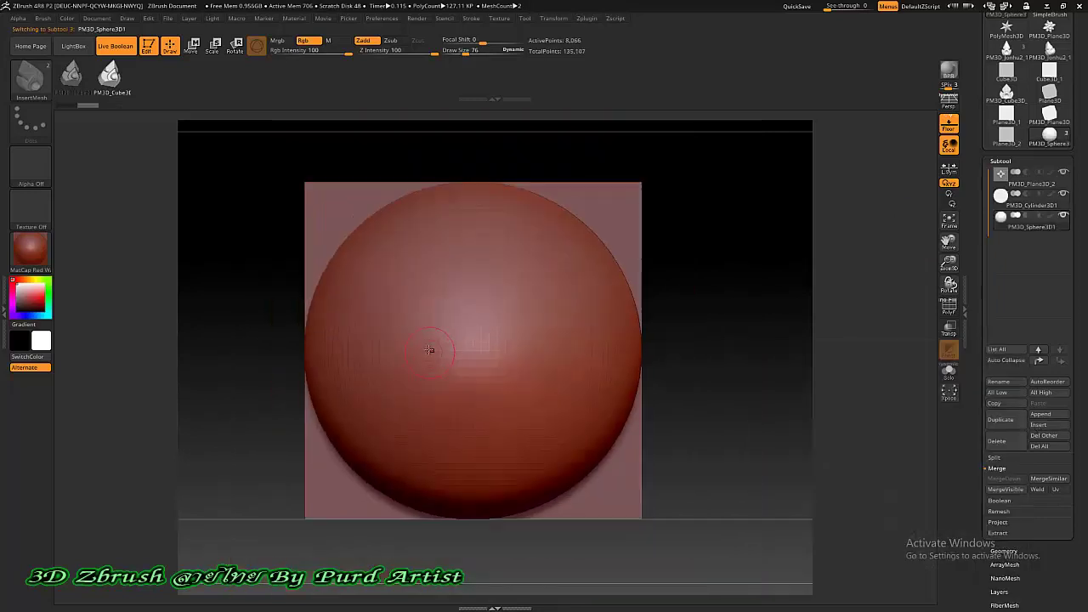
# - Scale the sphere down with the Move gizmo to fit the cylinder ring, checking from the side
pyautogui.click(193, 45)
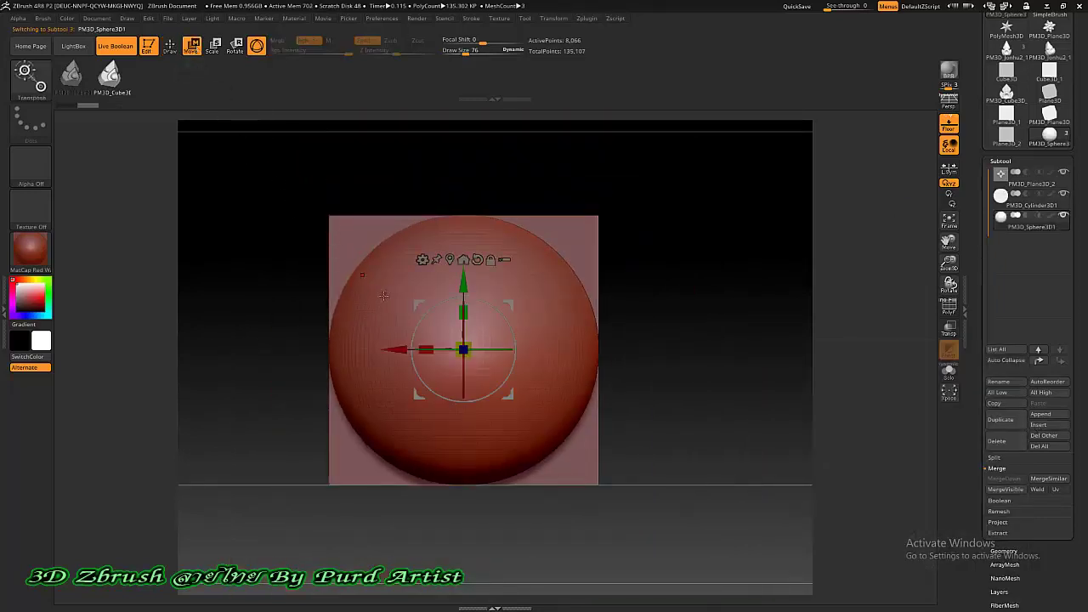
pyautogui.moveTo(457, 348)
pyautogui.mouseDown()
pyautogui.moveTo(512, 420)
pyautogui.moveTo(485, 377)
pyautogui.mouseUp()
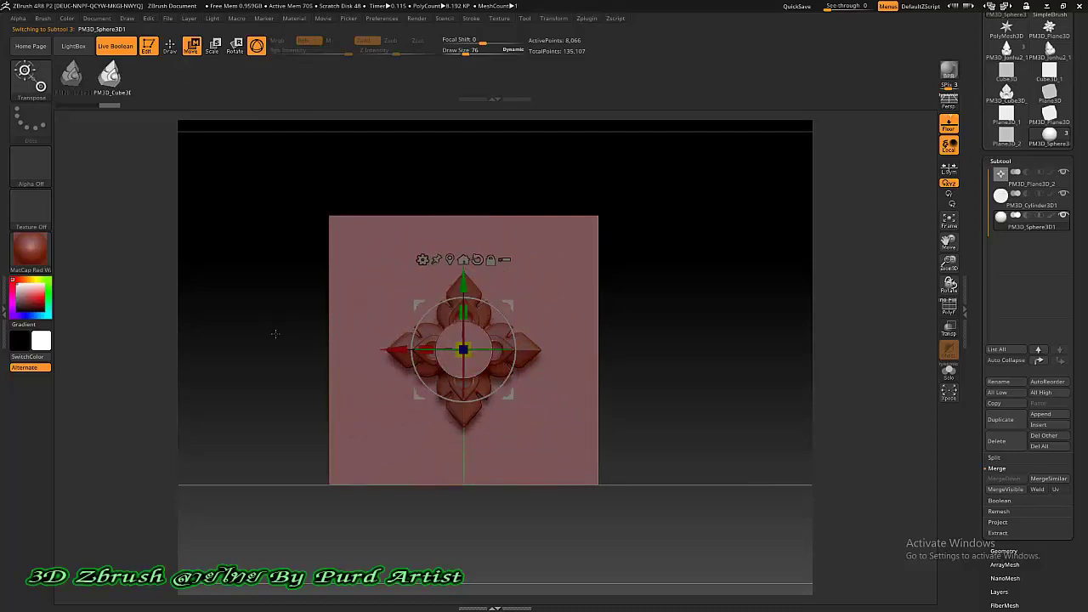
pyautogui.moveTo(275, 333); pyautogui.dragTo(525, 358)
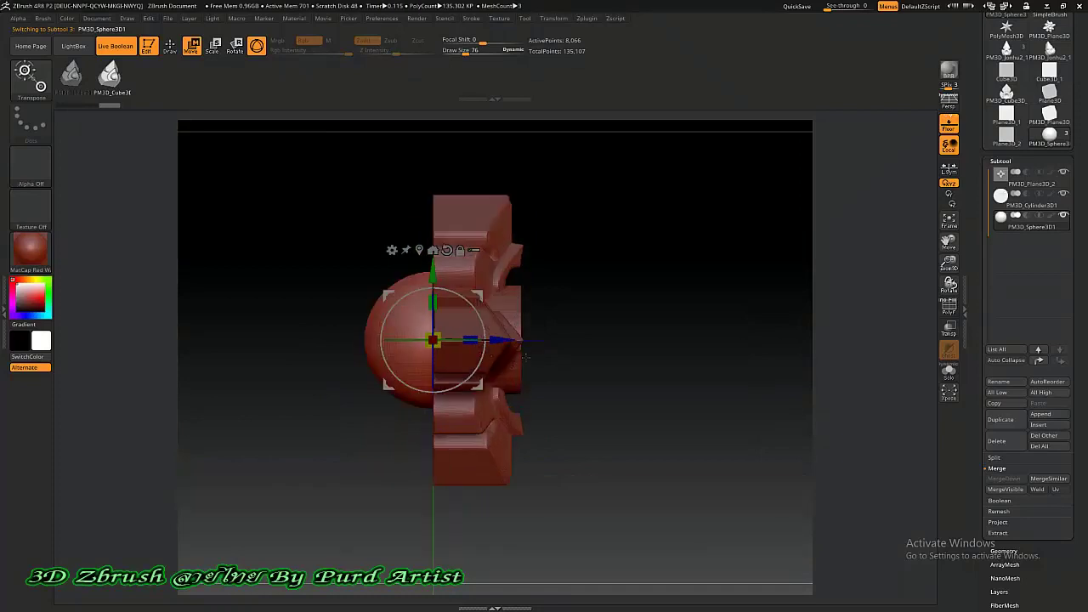
pyautogui.moveTo(496, 340)
pyautogui.mouseDown()
pyautogui.moveTo(295, 311)
pyautogui.moveTo(494, 353)
pyautogui.moveTo(442, 310)
pyautogui.mouseUp()
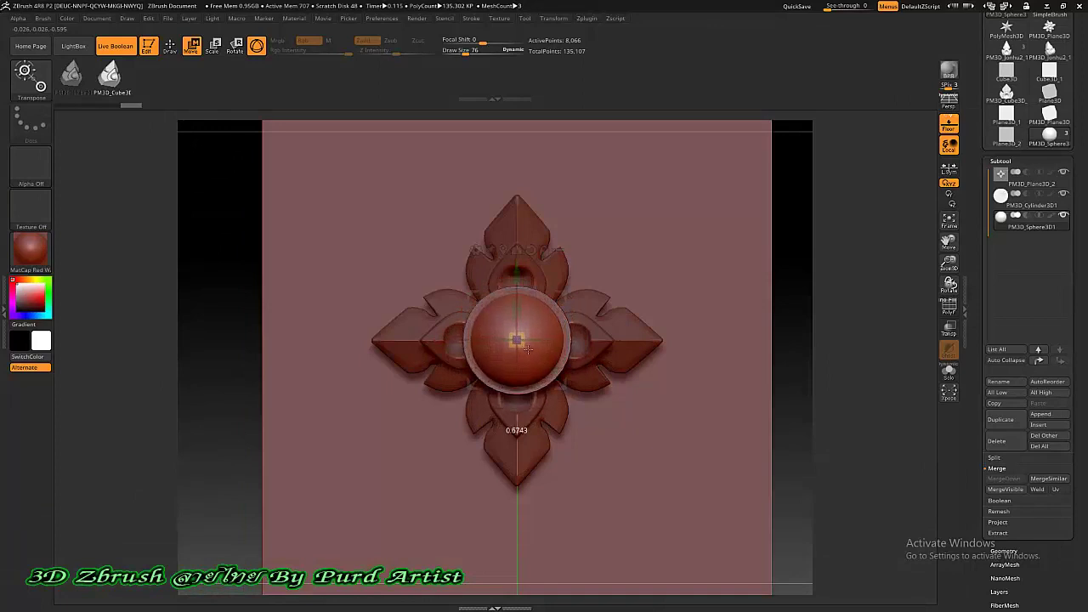
pyautogui.keyDown('ctrl'); pyautogui.moveTo(429, 277); pyautogui.dragTo(402, 271, button='right'); pyautogui.keyUp('ctrl')
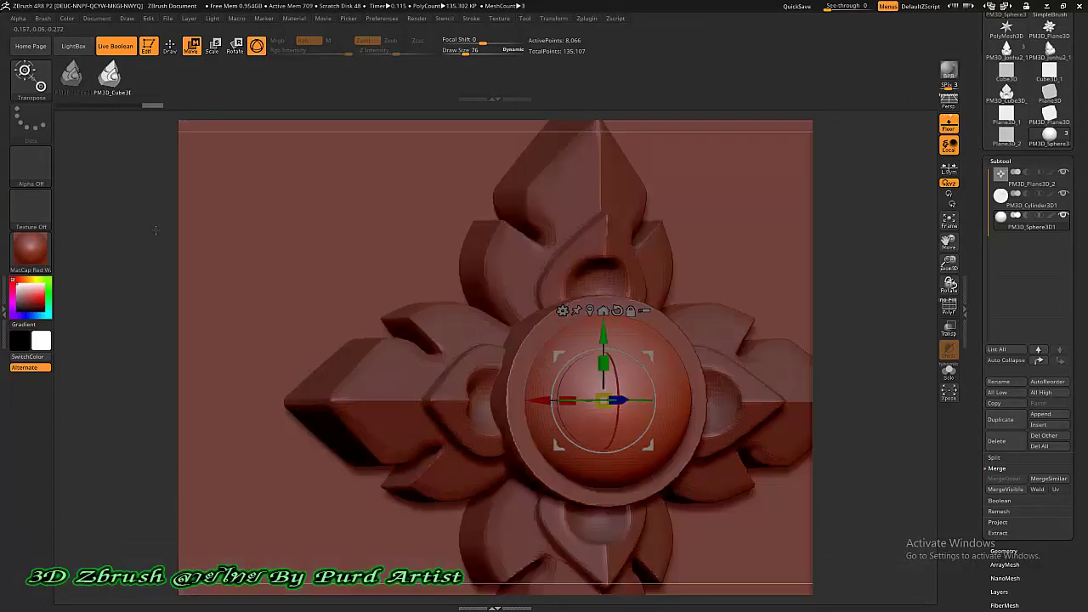
pyautogui.moveTo(397, 270); pyautogui.dragTo(619, 402)
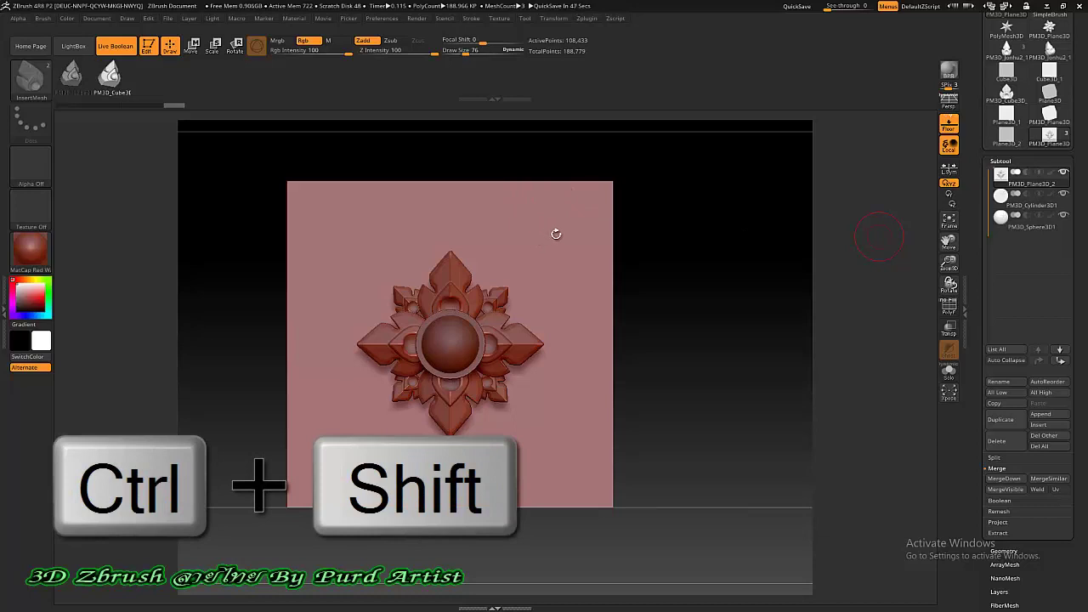
# - Isolate the background plane from the ornament using Ctrl+Shift visibility, then toggle Local
pyautogui.hotkey('ctrl', 'shift')
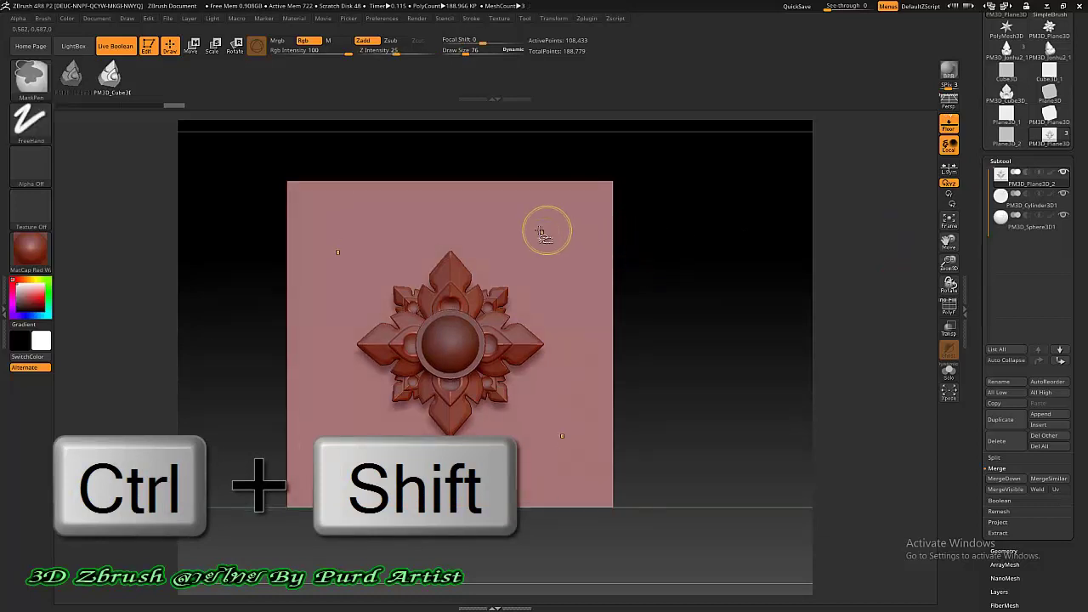
pyautogui.keyDown('ctrl'); pyautogui.keyDown('shift'); pyautogui.click(542, 233); pyautogui.keyUp('shift'); pyautogui.keyUp('ctrl')
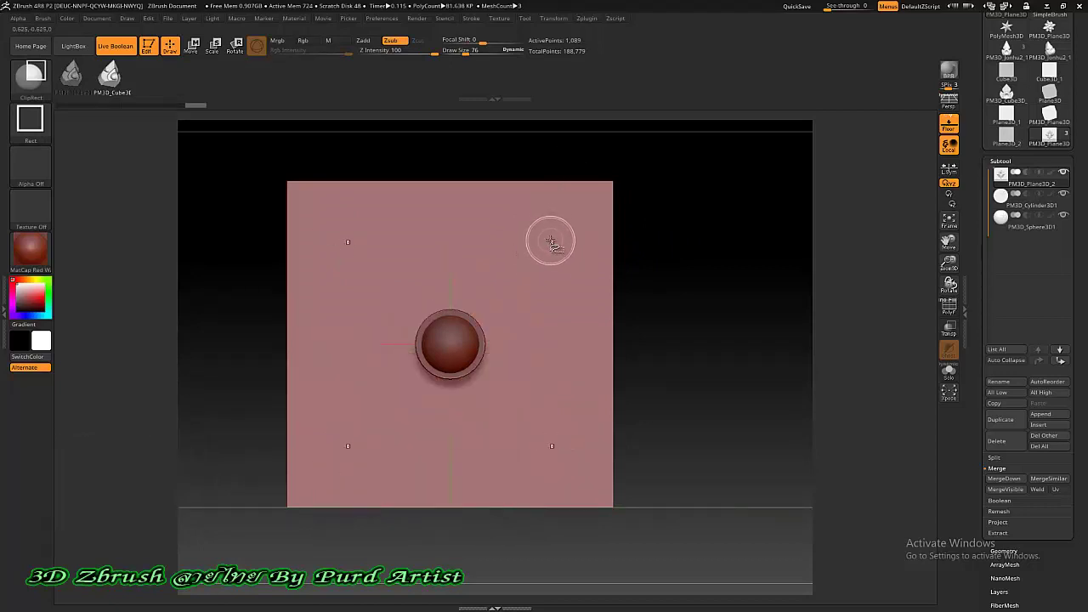
pyautogui.keyDown('ctrl'); pyautogui.keyDown('shift'); pyautogui.click(546, 238); pyautogui.keyUp('shift'); pyautogui.keyUp('ctrl')
pyautogui.moveTo(639, 262)
pyautogui.mouseDown()
pyautogui.moveTo(591, 263)
pyautogui.moveTo(630, 267)
pyautogui.moveTo(618, 267)
pyautogui.mouseUp()
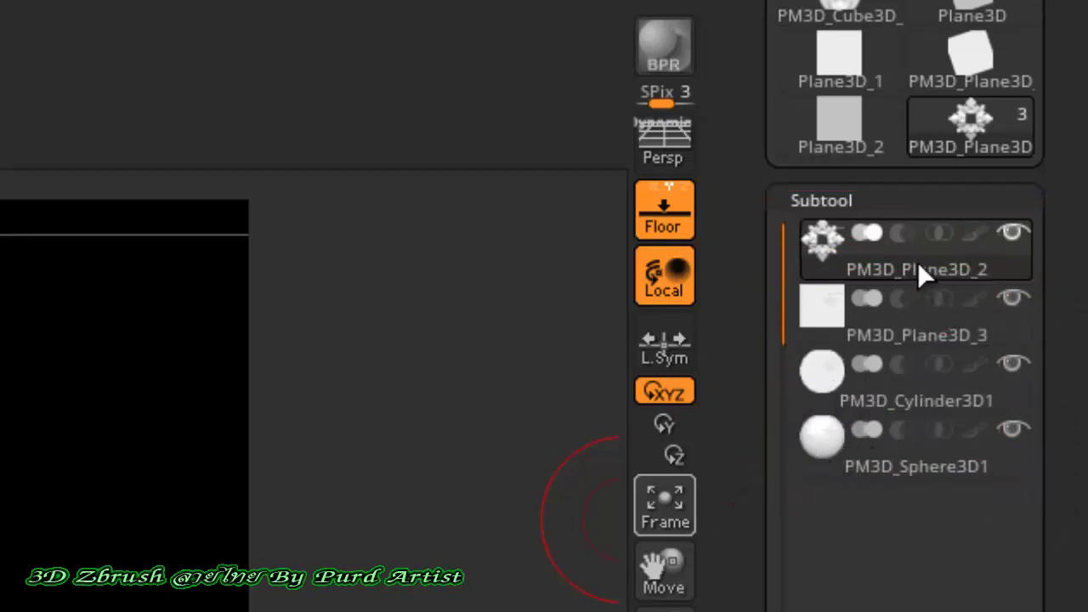
pyautogui.click(628, 293)
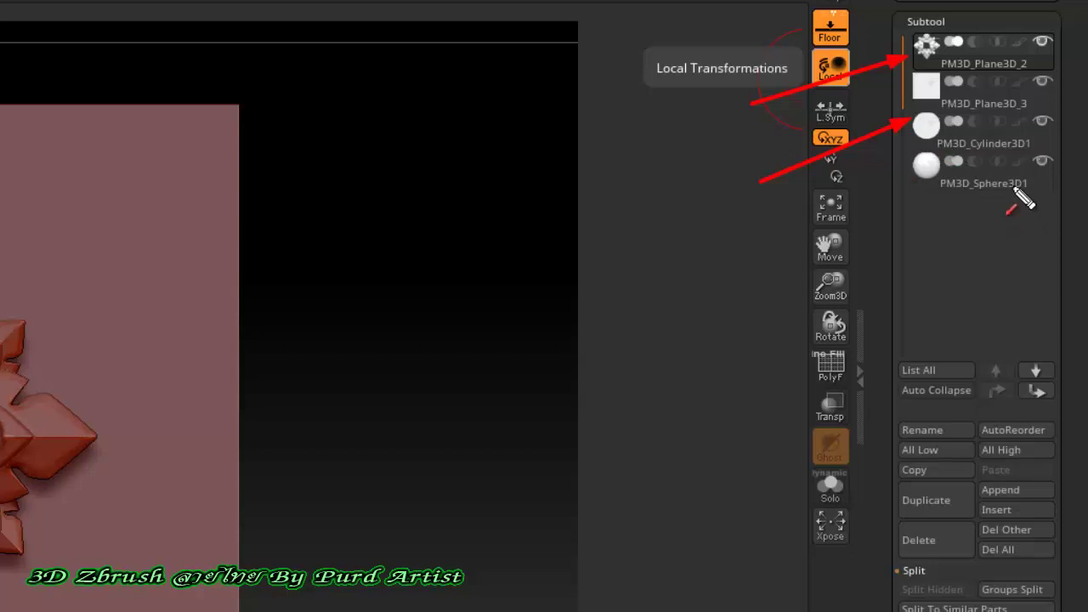
# - Move PM3D_Plane3D_2 below PM3D_Plane3D_3 and mark the ornament, cylinder and sphere subtools for merging
pyautogui.click(1030, 390)
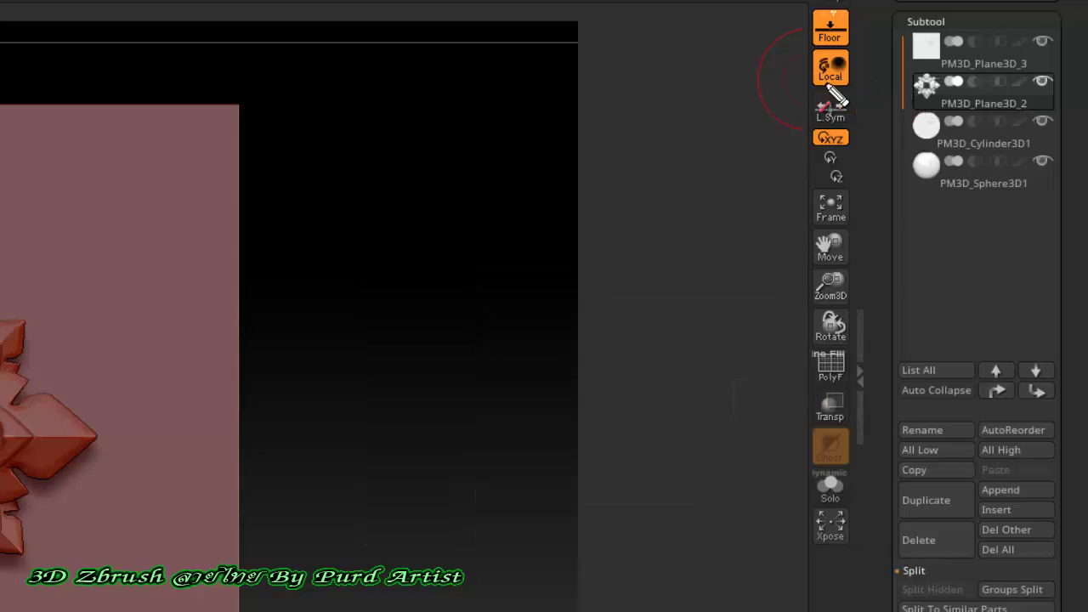
pyautogui.moveTo(791, 78); pyautogui.dragTo(899, 81)
pyautogui.moveTo(801, 141); pyautogui.dragTo(901, 133)
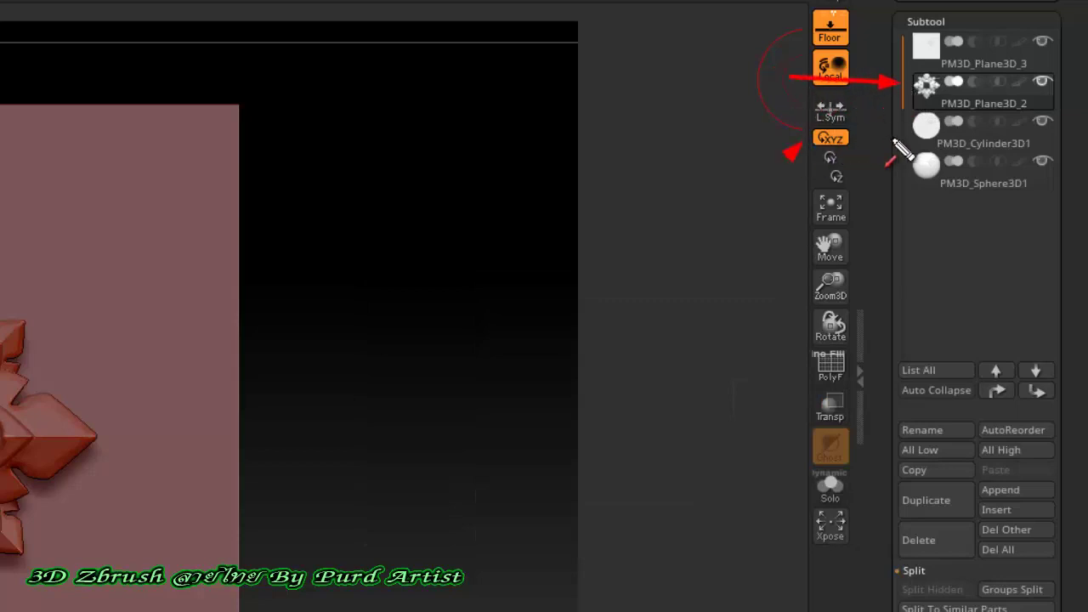
pyautogui.moveTo(770, 221); pyautogui.dragTo(901, 179)
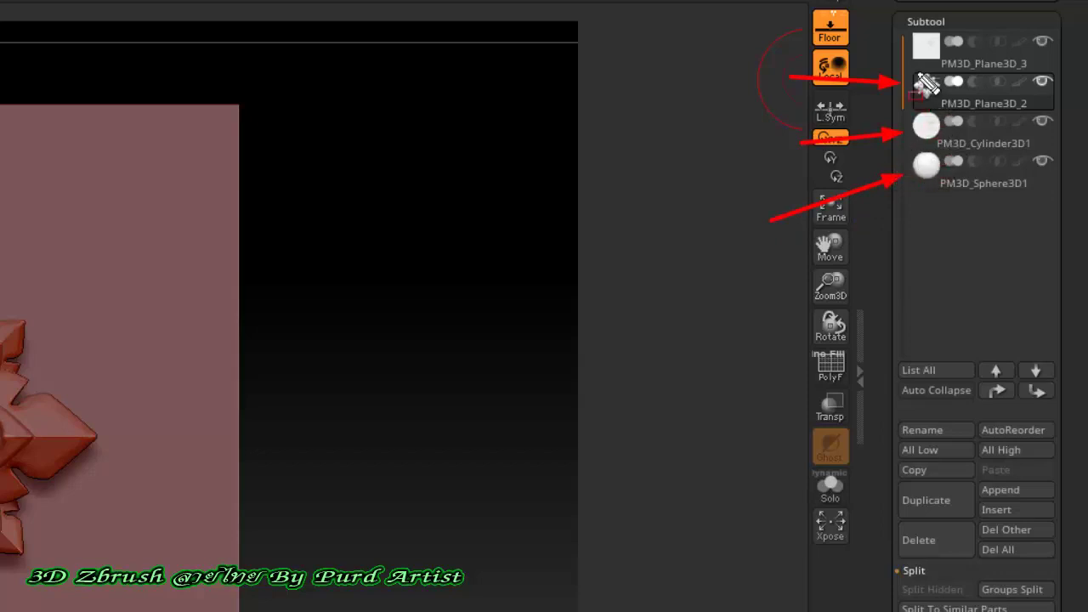
pyautogui.moveTo(896, 61); pyautogui.dragTo(1073, 207)
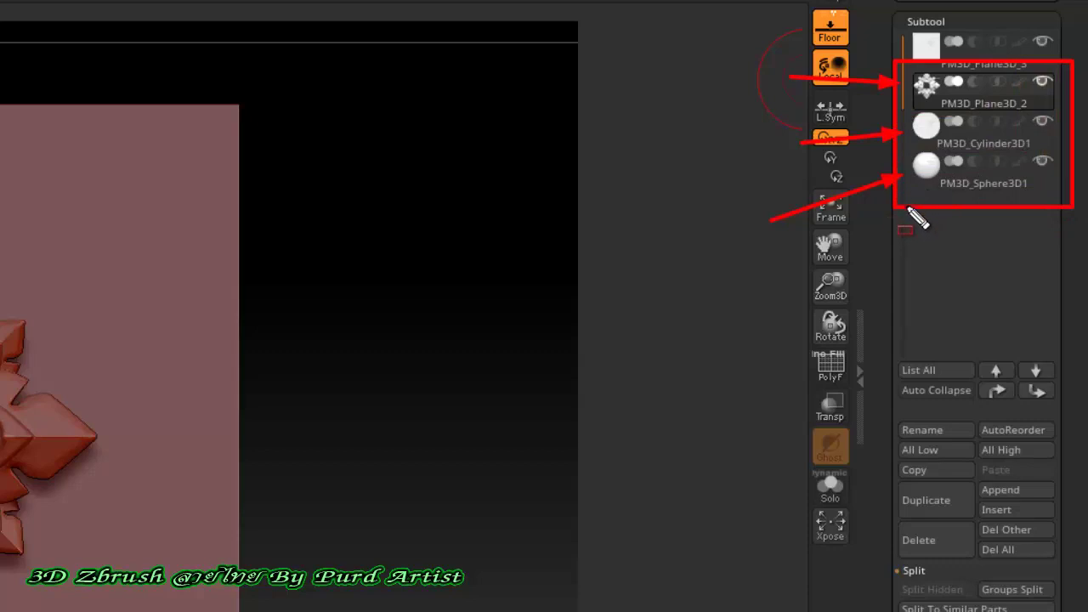
# - Expand the Subtool Merge options and choose MergeDown, raising the cannot-undo warning
pyautogui.press('Escape')
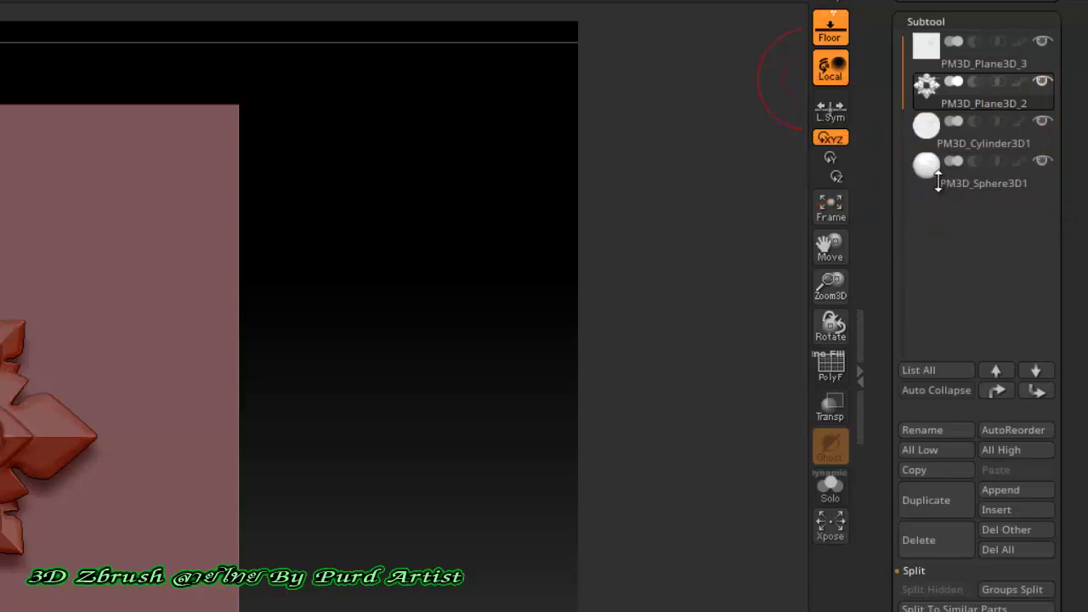
pyautogui.scroll(-3, 872, 246)
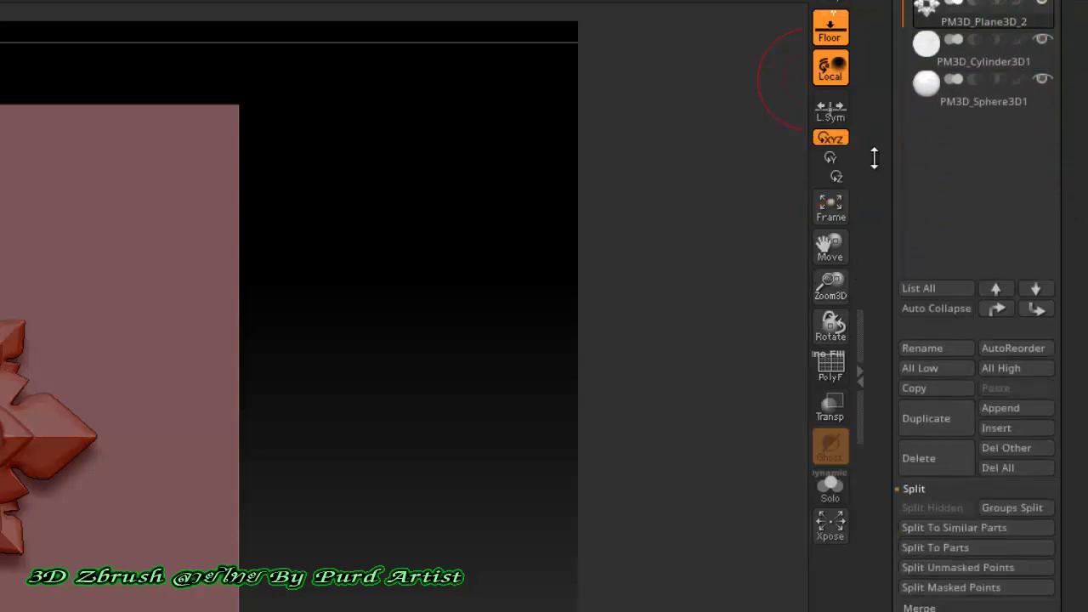
pyautogui.scroll(-3, 854, 268)
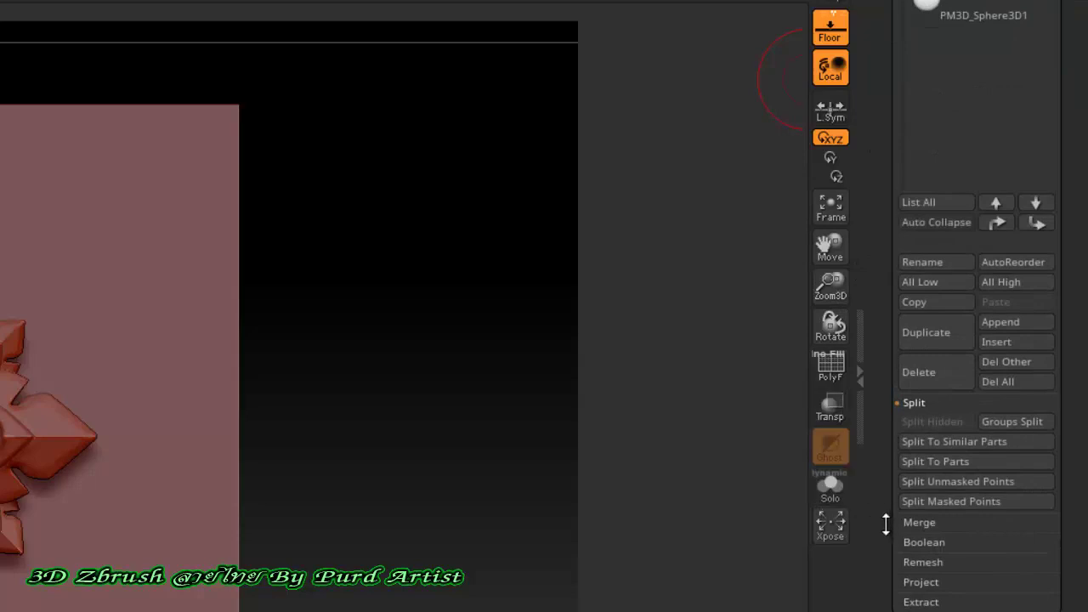
pyautogui.scroll(-1, 885, 501)
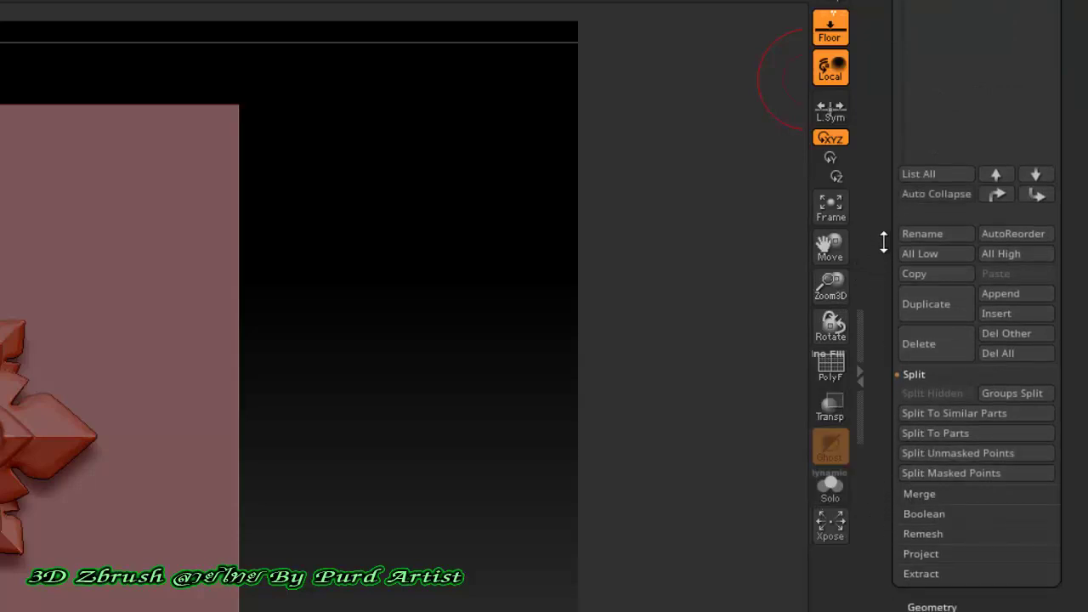
pyautogui.scroll(1, 876, 242)
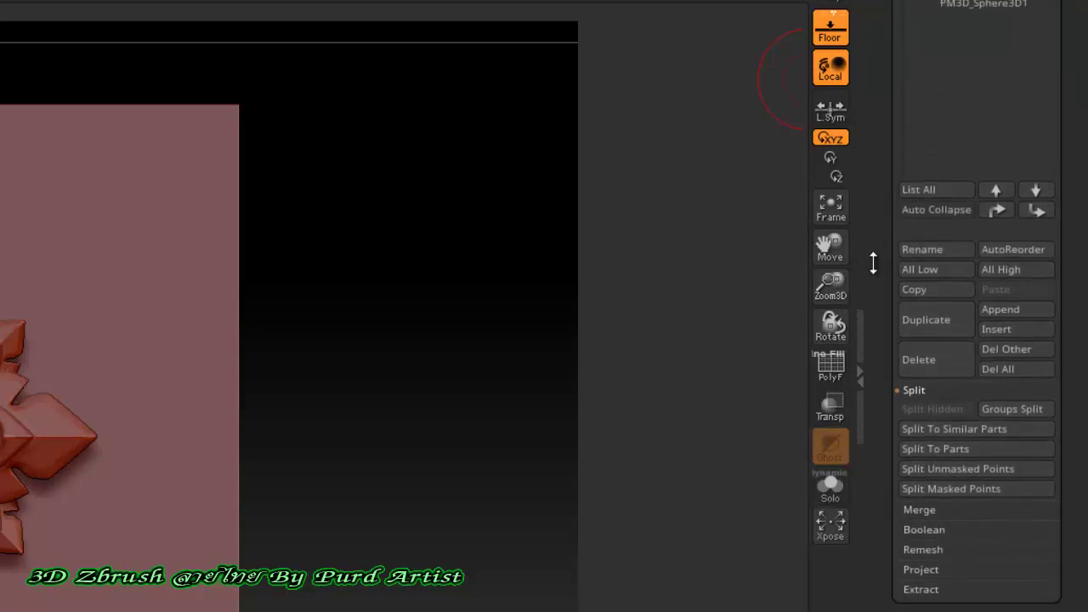
pyautogui.click(912, 508)
pyautogui.scroll(4, 878, 351)
pyautogui.scroll(1, 879, 432)
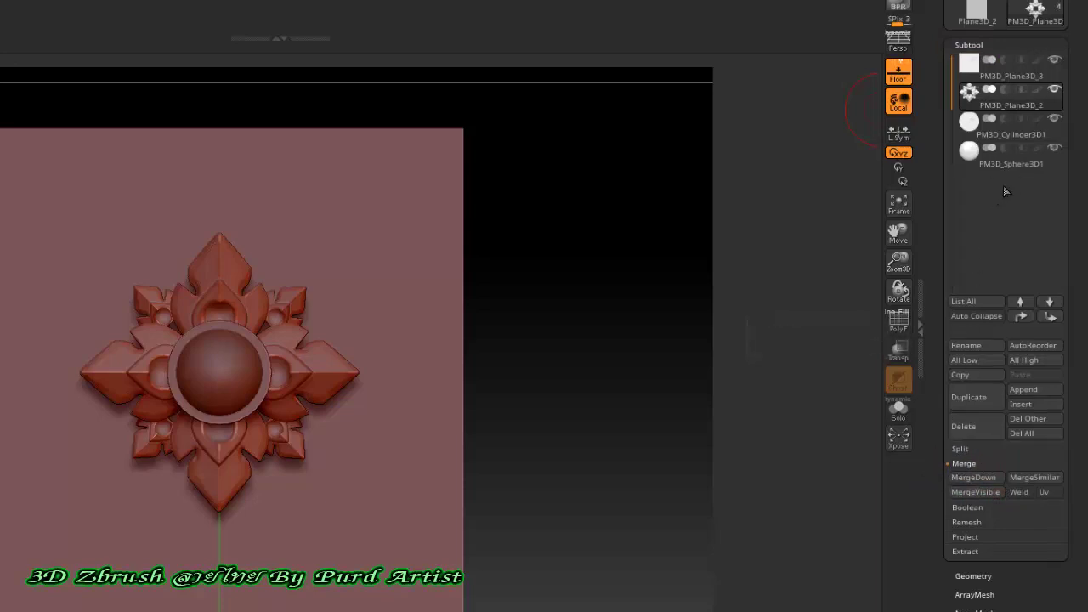
pyautogui.click(966, 477)
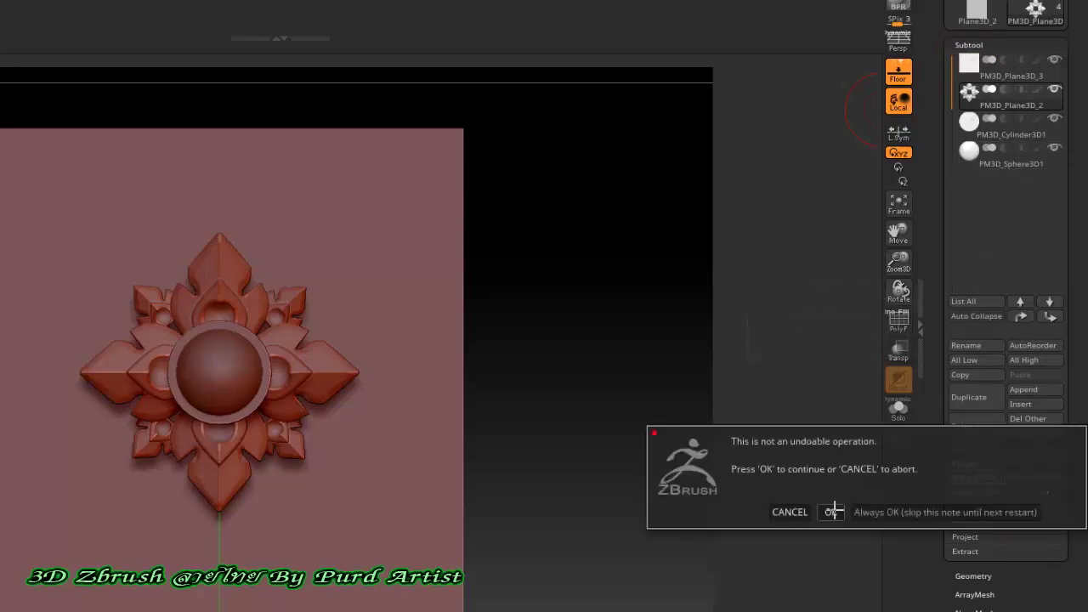